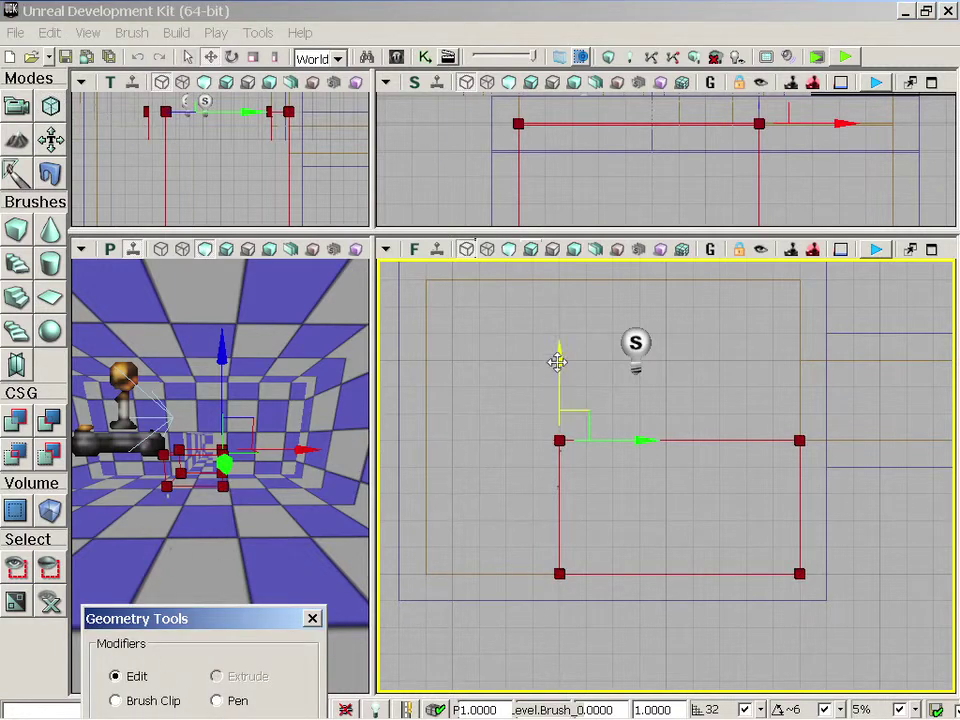
pyautogui.moveTo(560, 358)
pyautogui.mouseDown()
pyautogui.moveTo(549, 390)
pyautogui.moveTo(556, 364)
pyautogui.mouseUp()
pyautogui.click(56, 108)
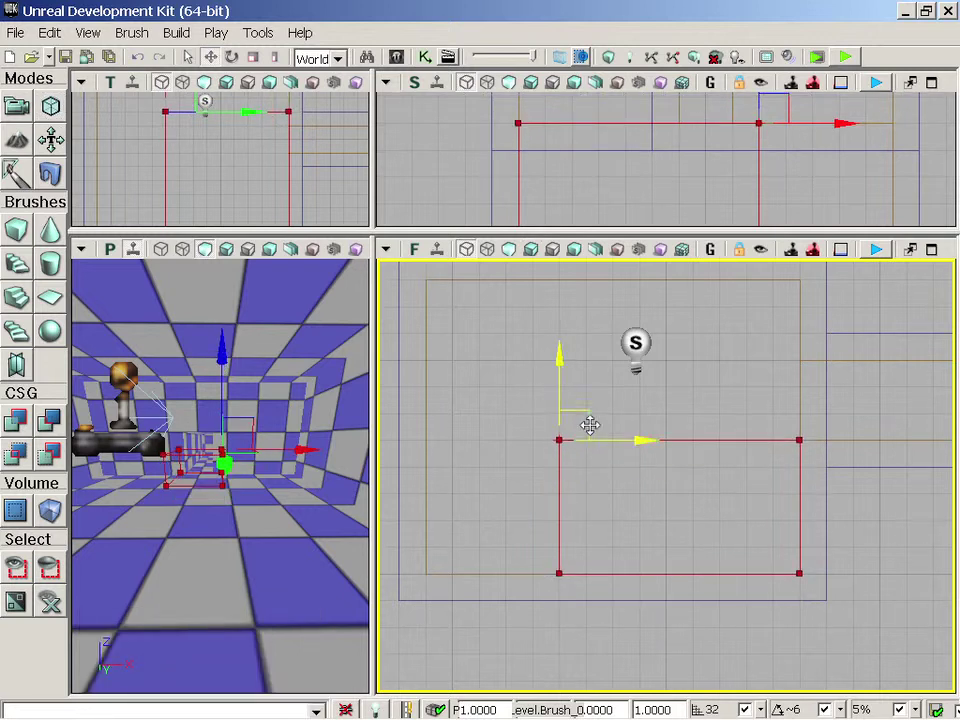
pyautogui.click(579, 454)
pyautogui.click(560, 448)
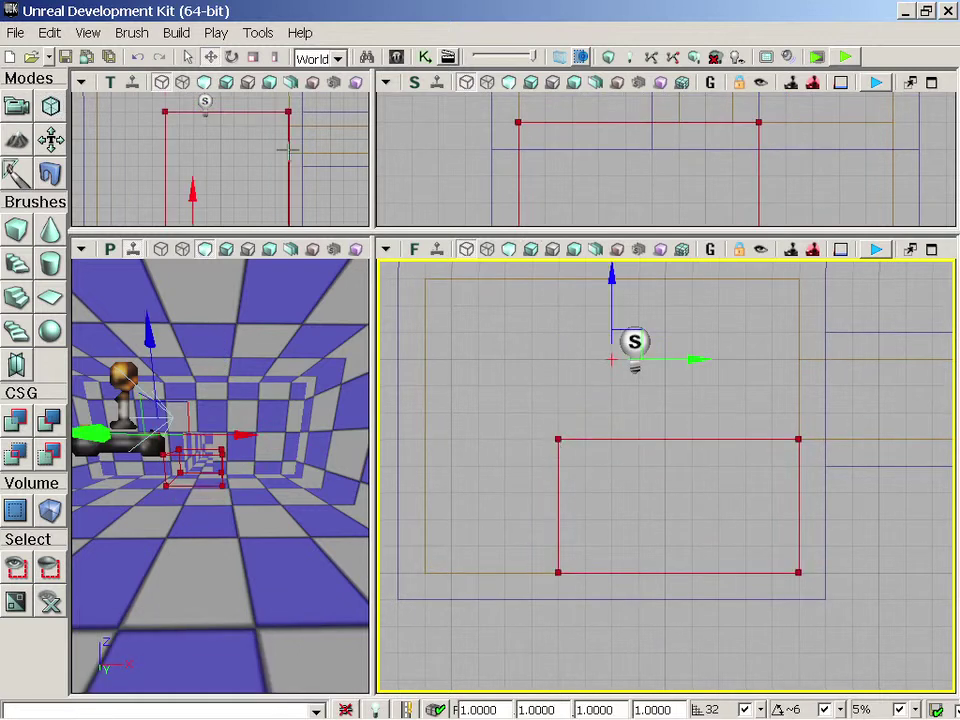
# Enter geometry editing and lower the builder brush's upper-left vertices in the front view to one grid square above its base
pyautogui.click(51, 104)
pyautogui.moveTo(256, 624); pyautogui.dragTo(312, 124)
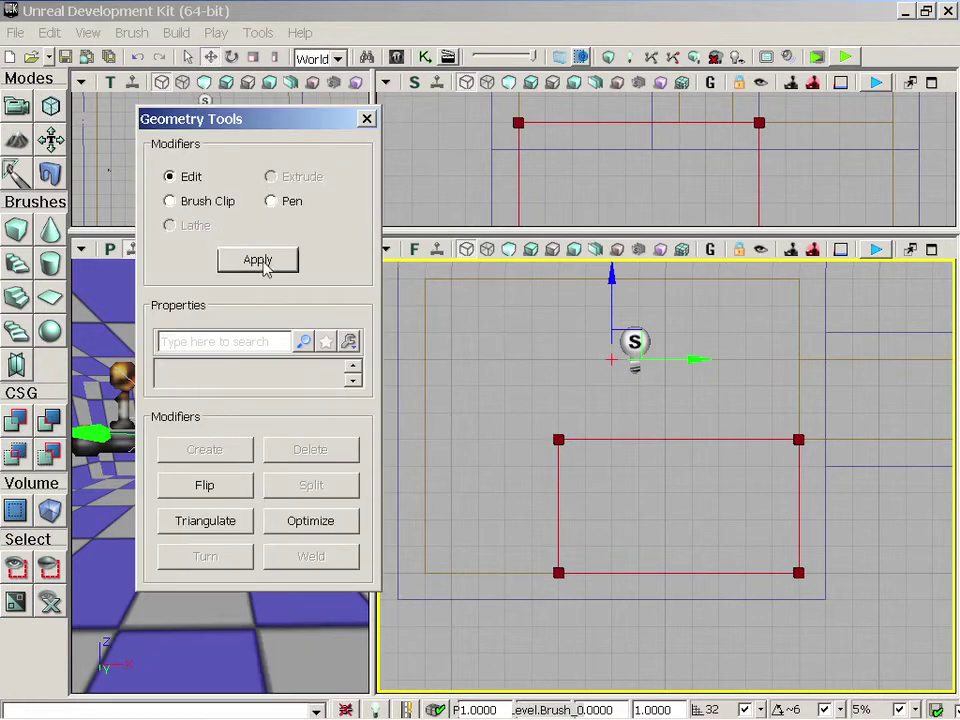
pyautogui.click(557, 439)
pyautogui.moveTo(556, 369); pyautogui.dragTo(554, 427)
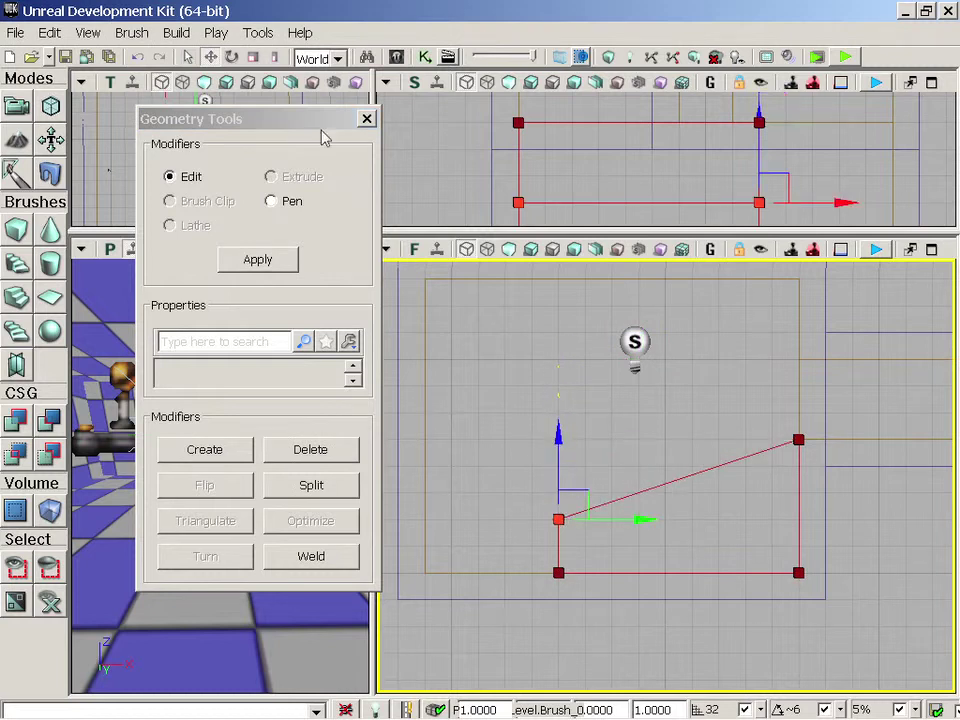
pyautogui.moveTo(321, 123); pyautogui.dragTo(125, 363)
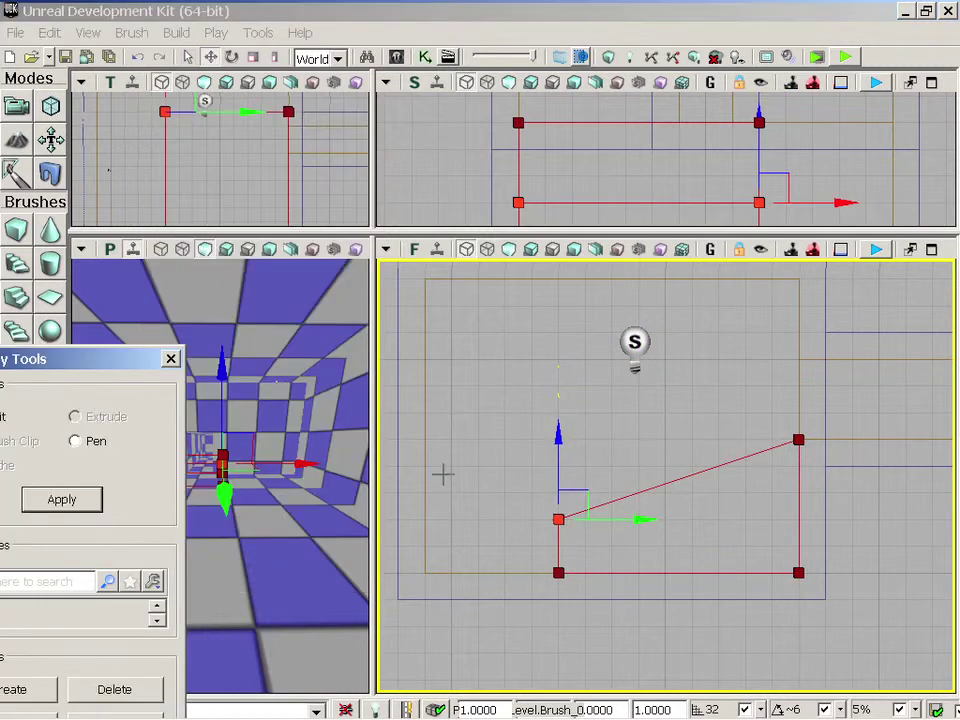
pyautogui.click(557, 440)
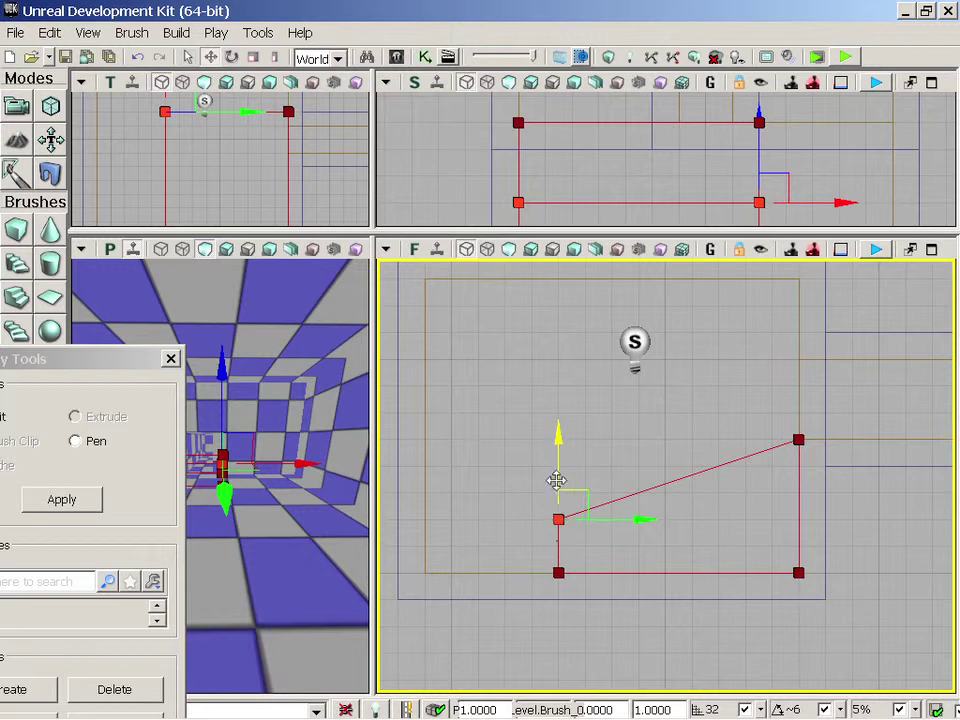
pyautogui.moveTo(558, 435)
pyautogui.mouseDown()
pyautogui.moveTo(561, 381)
pyautogui.moveTo(553, 481)
pyautogui.mouseUp()
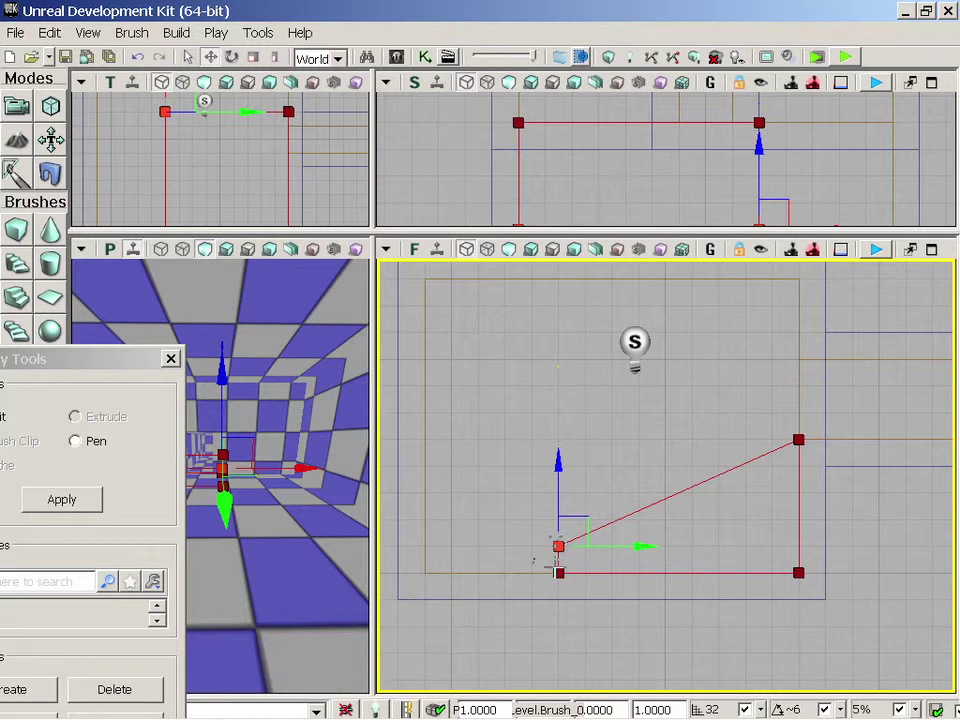
# Raise the builder brush's upper-right vertices by one grid square in the front view
pyautogui.click(799, 437)
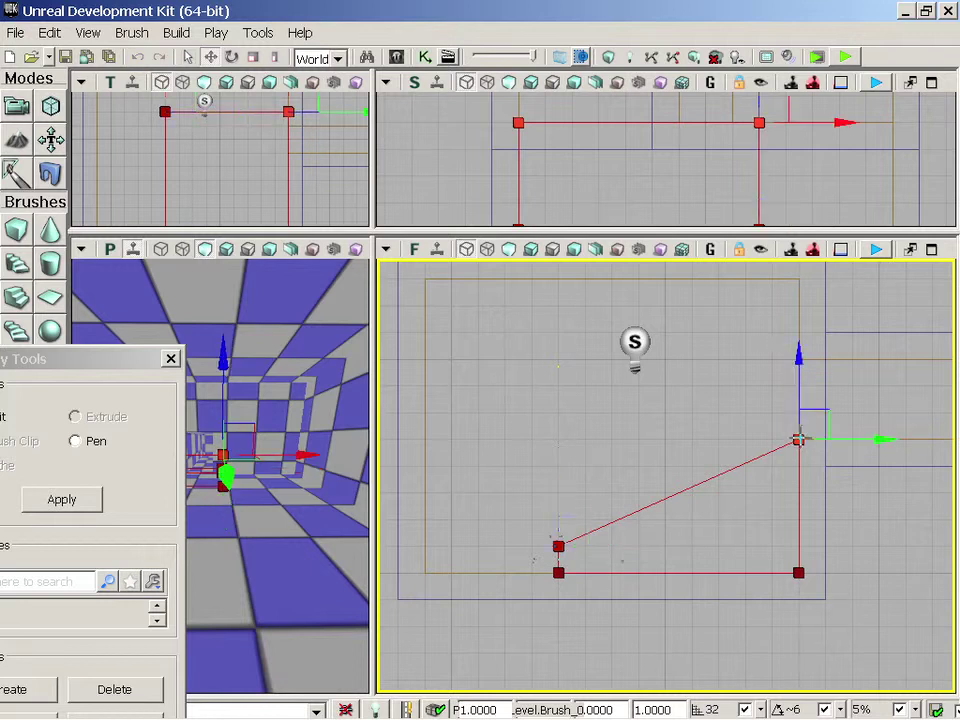
pyautogui.moveTo(799, 354); pyautogui.dragTo(799, 332)
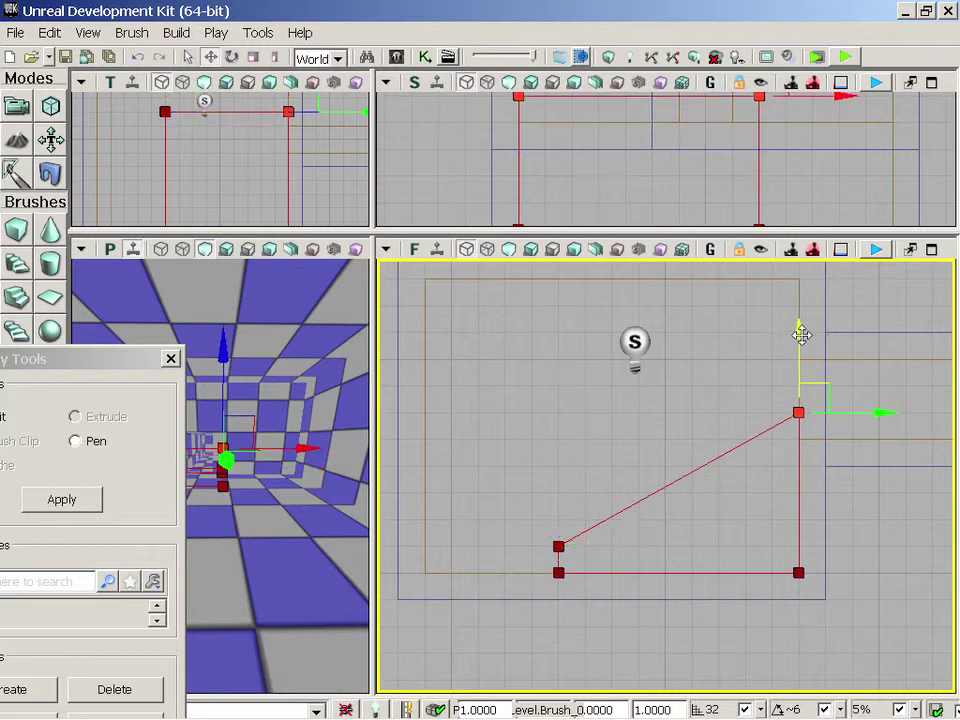
pyautogui.click(696, 471)
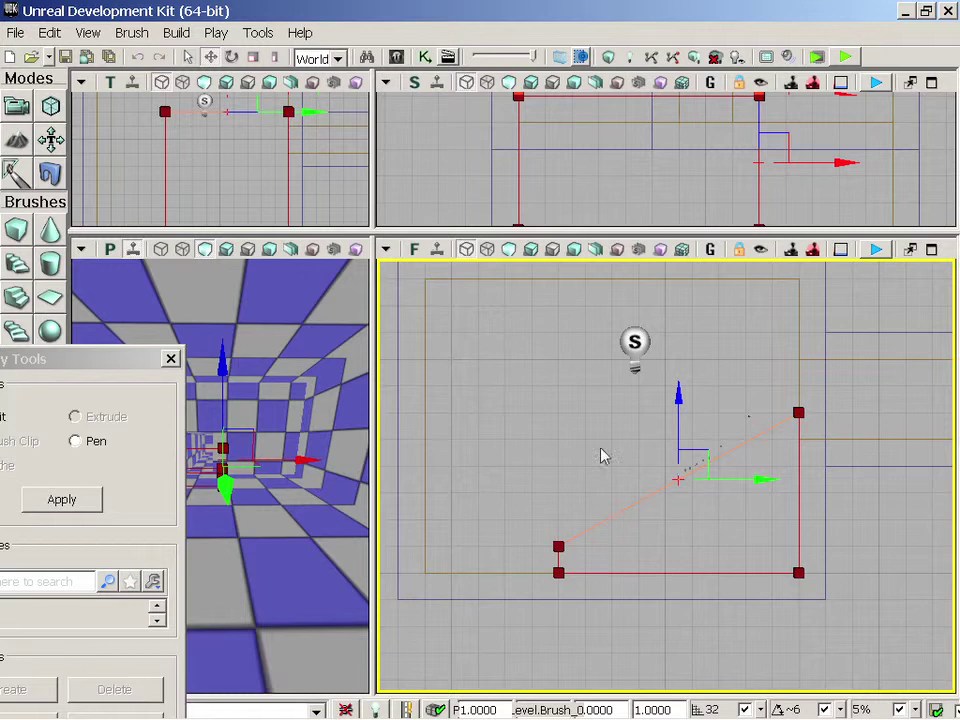
# Deselect the brush's vertices and edges, and move the whole ramp brush down one grid square so its slope starts at floor level
pyautogui.click(189, 57)
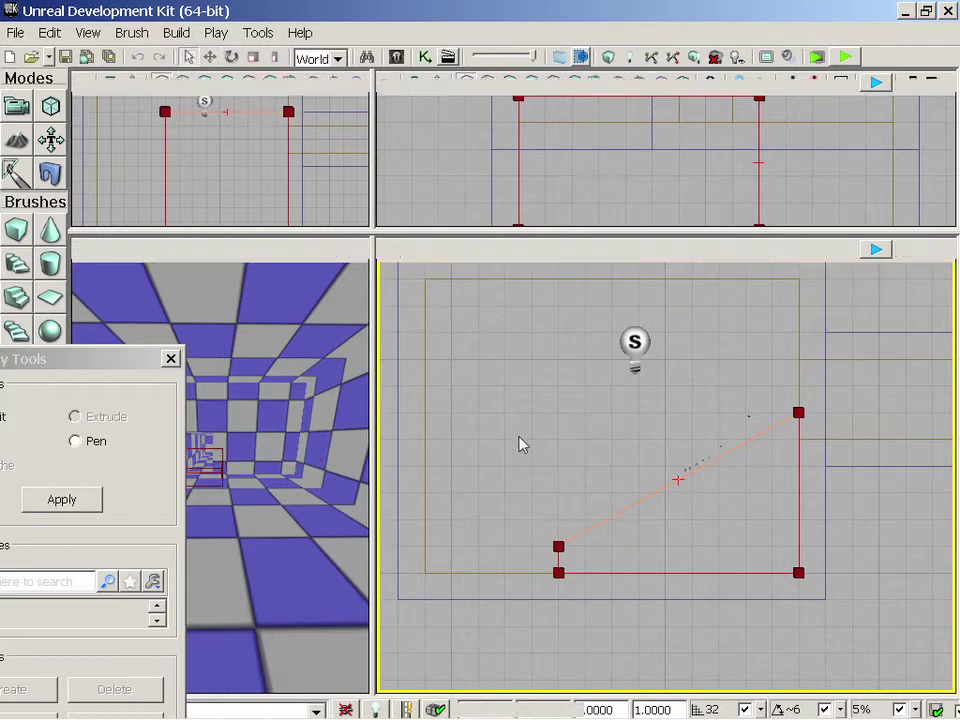
pyautogui.click(626, 508)
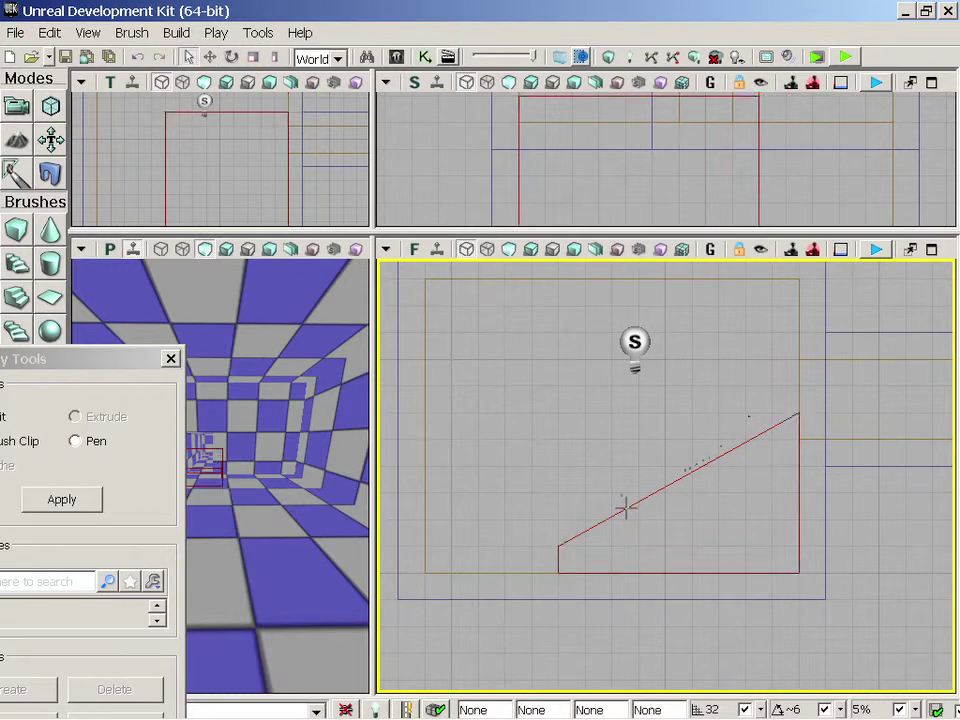
pyautogui.click(209, 57)
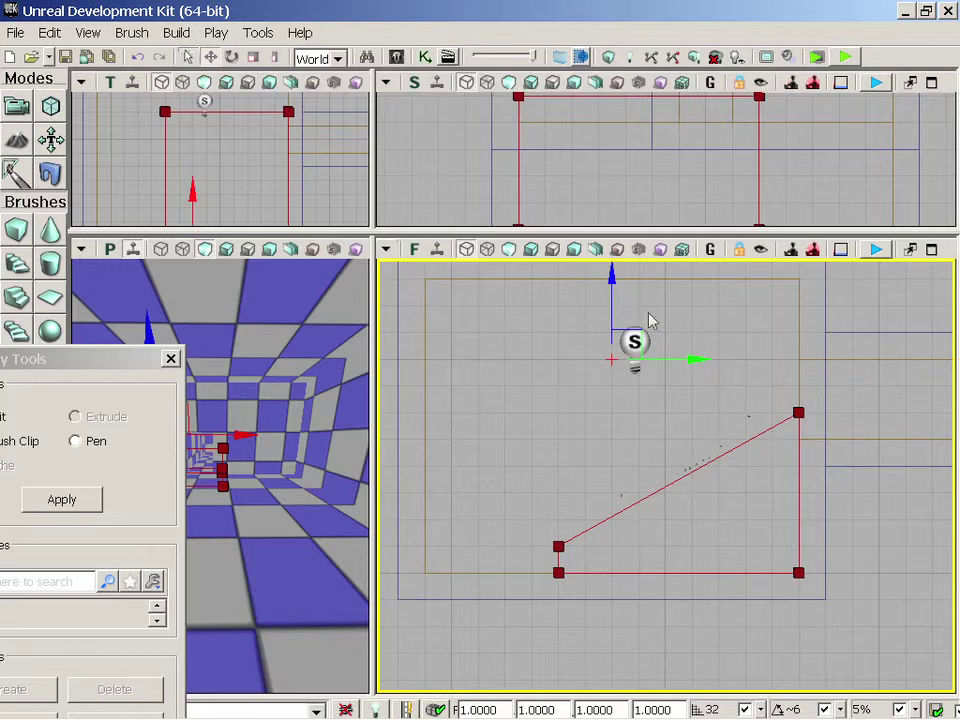
pyautogui.moveTo(615, 276); pyautogui.dragTo(618, 352)
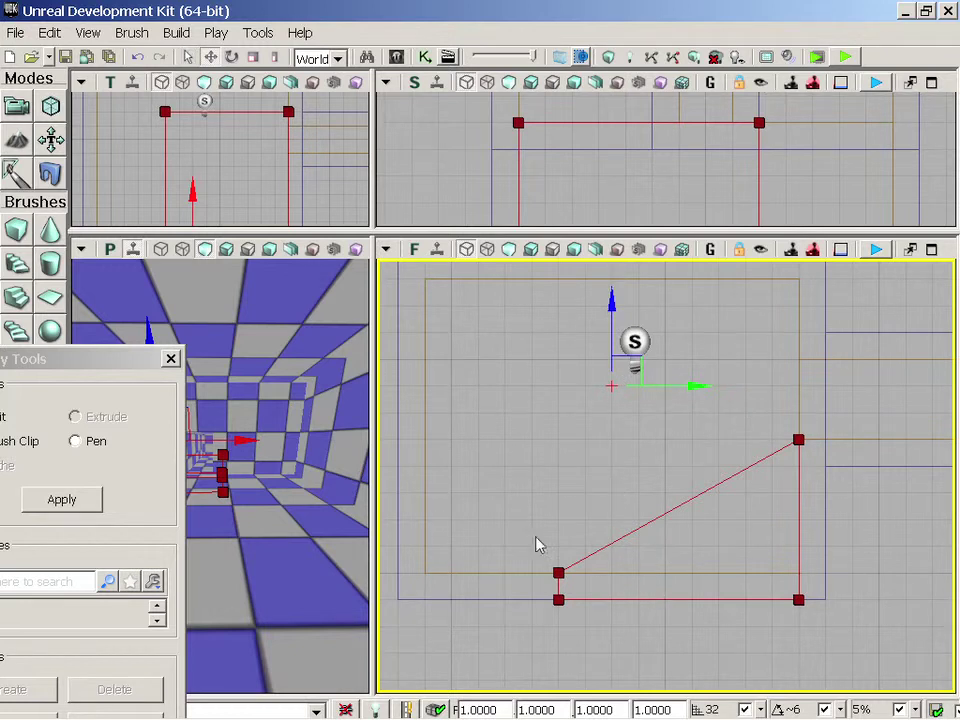
pyautogui.moveTo(103, 362); pyautogui.dragTo(155, 614)
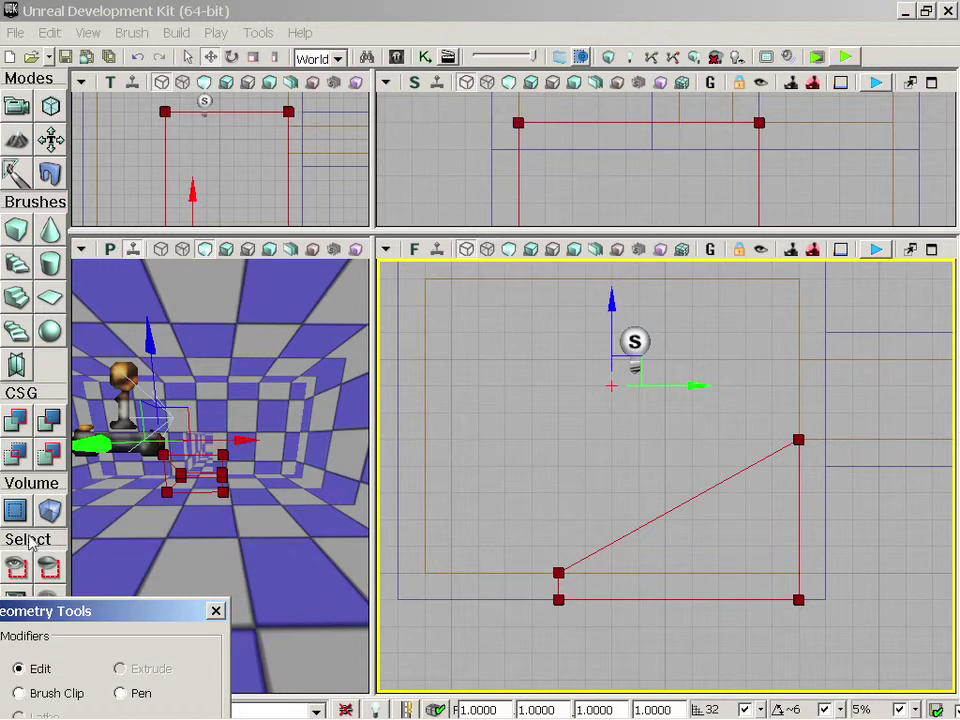
# Add the ramp-shaped builder brush to the level with CSG Add and inspect the ramp in the perspective view
pyautogui.moveTo(245, 210); pyautogui.dragTo(279, 180)
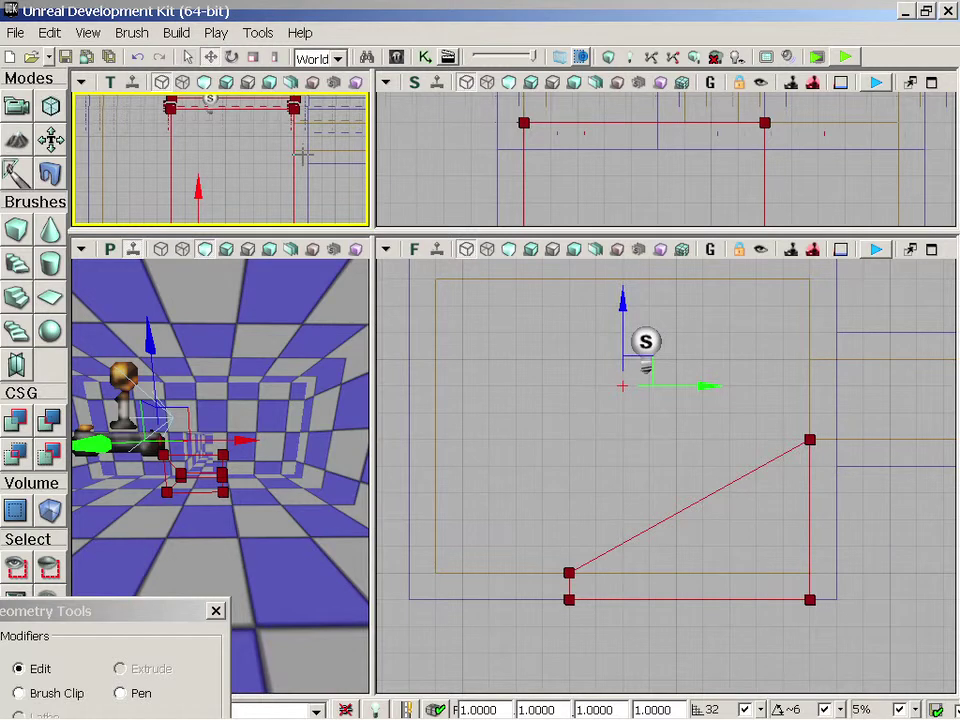
pyautogui.click(17, 422)
pyautogui.moveTo(165, 474)
pyautogui.mouseDown()
pyautogui.moveTo(158, 400)
pyautogui.moveTo(290, 450)
pyautogui.moveTo(240, 410)
pyautogui.moveTo(270, 460)
pyautogui.moveTo(250, 475)
pyautogui.mouseUp()
pyautogui.moveTo(250, 475); pyautogui.dragTo(252, 515, button='right')
pyautogui.moveTo(252, 515)
pyautogui.mouseDown()
pyautogui.moveTo(300, 410)
pyautogui.moveTo(295, 470)
pyautogui.moveTo(265, 500)
pyautogui.moveTo(200, 470)
pyautogui.moveTo(260, 480)
pyautogui.moveTo(268, 455)
pyautogui.moveTo(242, 408)
pyautogui.moveTo(248, 435)
pyautogui.moveTo(212, 425)
pyautogui.moveTo(305, 474)
pyautogui.moveTo(308, 455)
pyautogui.moveTo(268, 430)
pyautogui.moveTo(325, 415)
pyautogui.moveTo(335, 450)
pyautogui.moveTo(318, 450)
pyautogui.moveTo(328, 451)
pyautogui.moveTo(322, 570)
pyautogui.mouseUp()
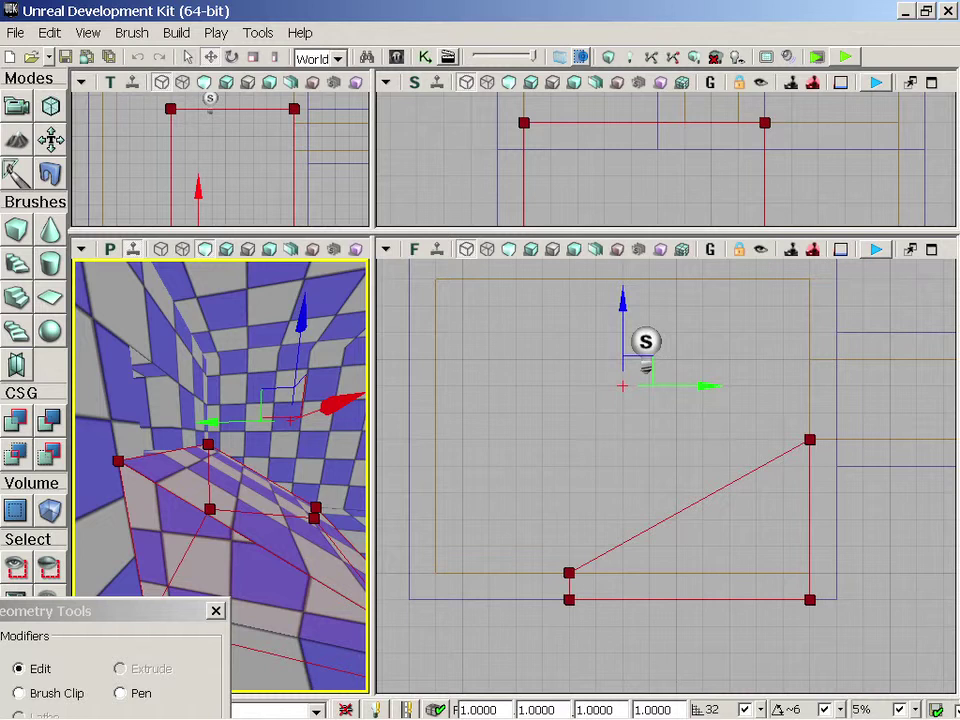
# Build the level's lighting at Preview quality and dismiss the map check results
pyautogui.click(176, 32)
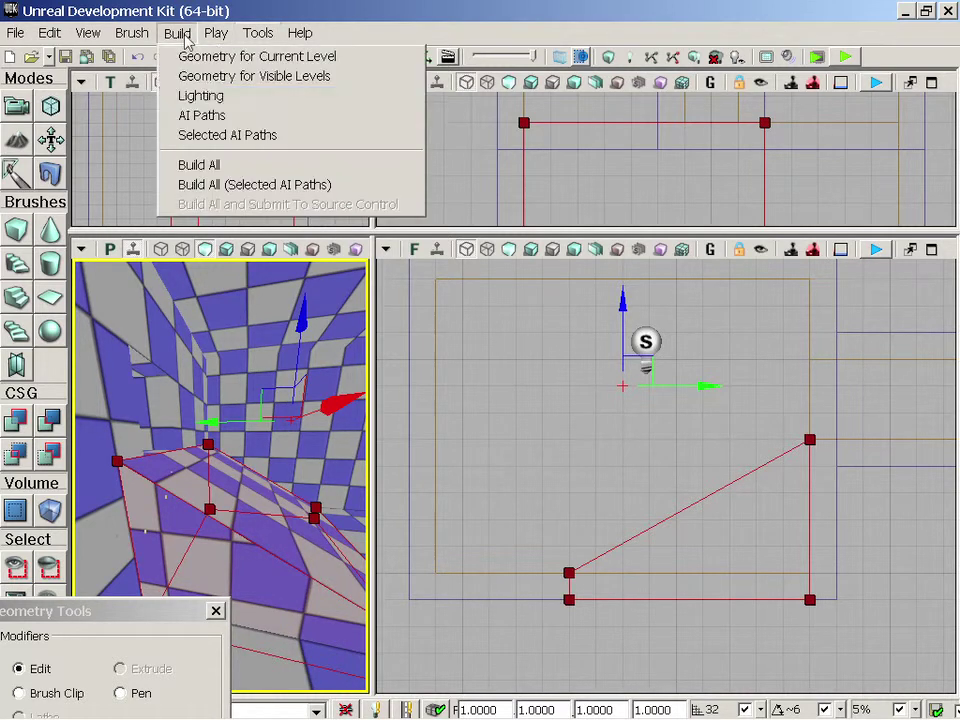
pyautogui.click(200, 94)
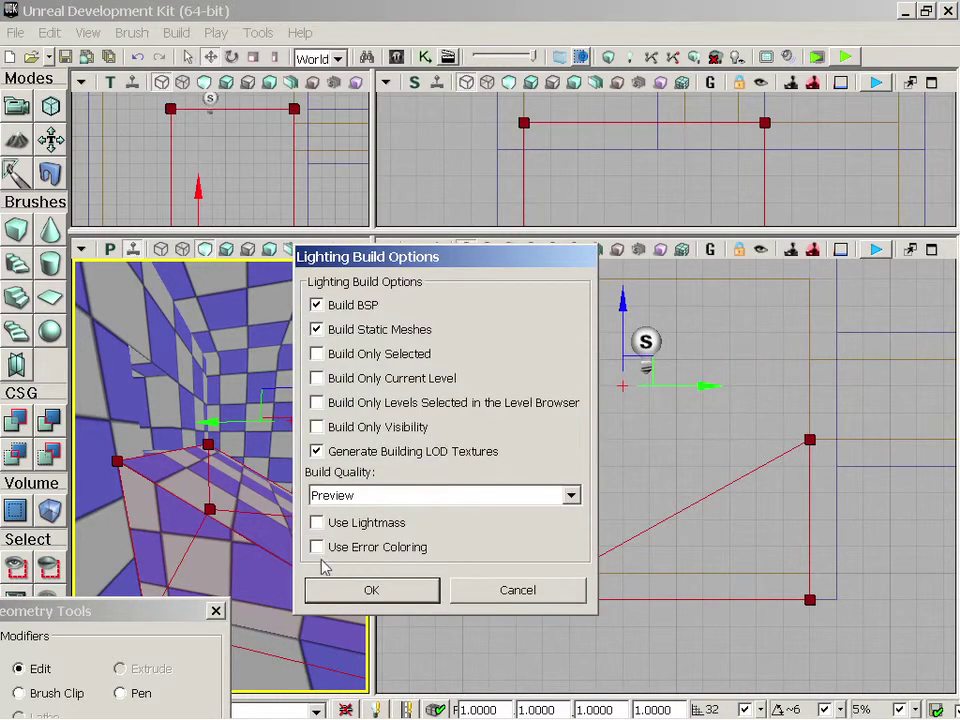
pyautogui.click(330, 589)
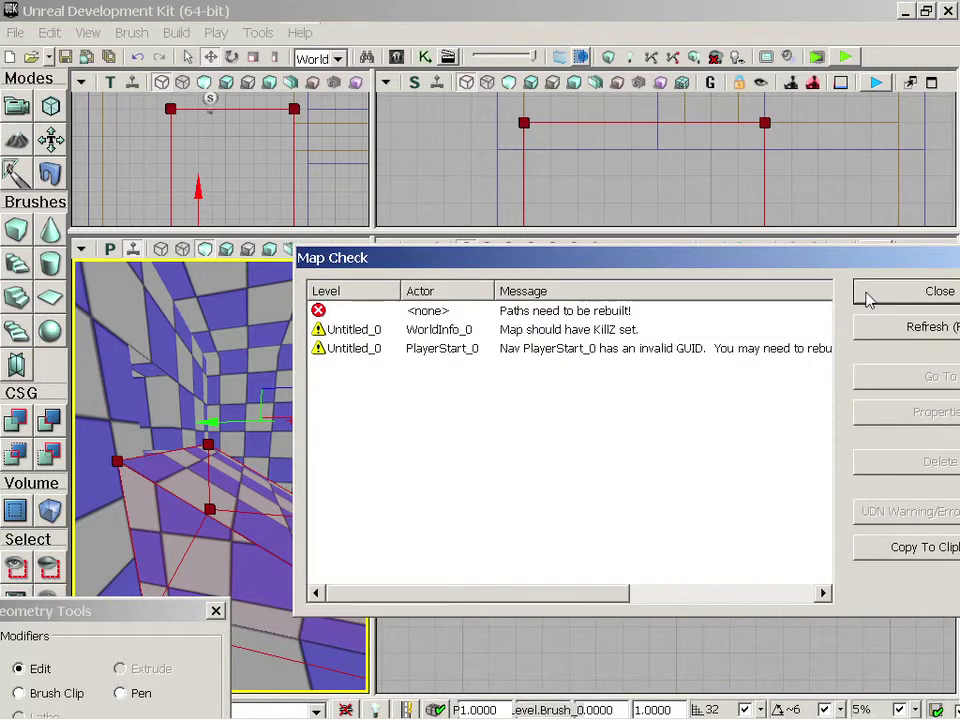
pyautogui.click(868, 298)
# Play-test the level in the editor, walking the ramp and the corridor between the rooms, and end the session
pyautogui.click(221, 32)
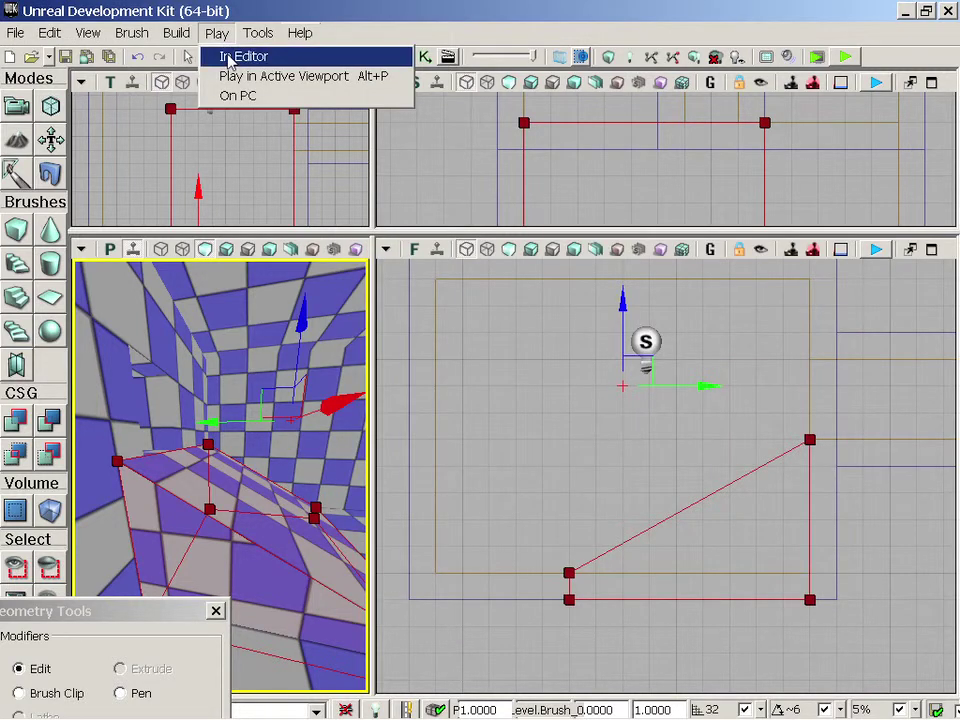
pyautogui.click(240, 57)
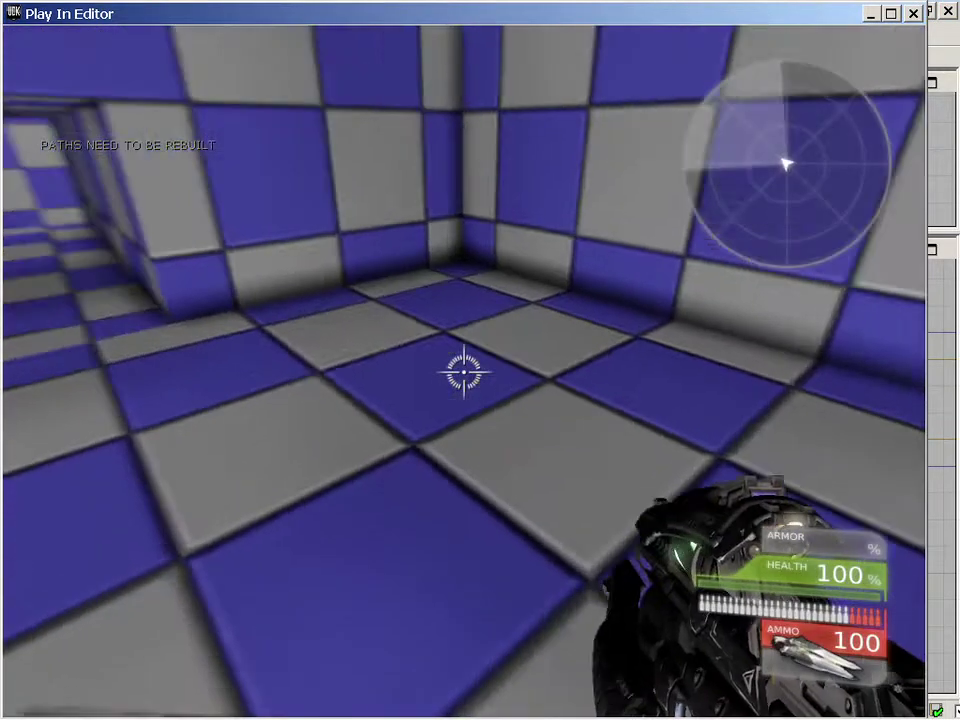
pyautogui.press('w')
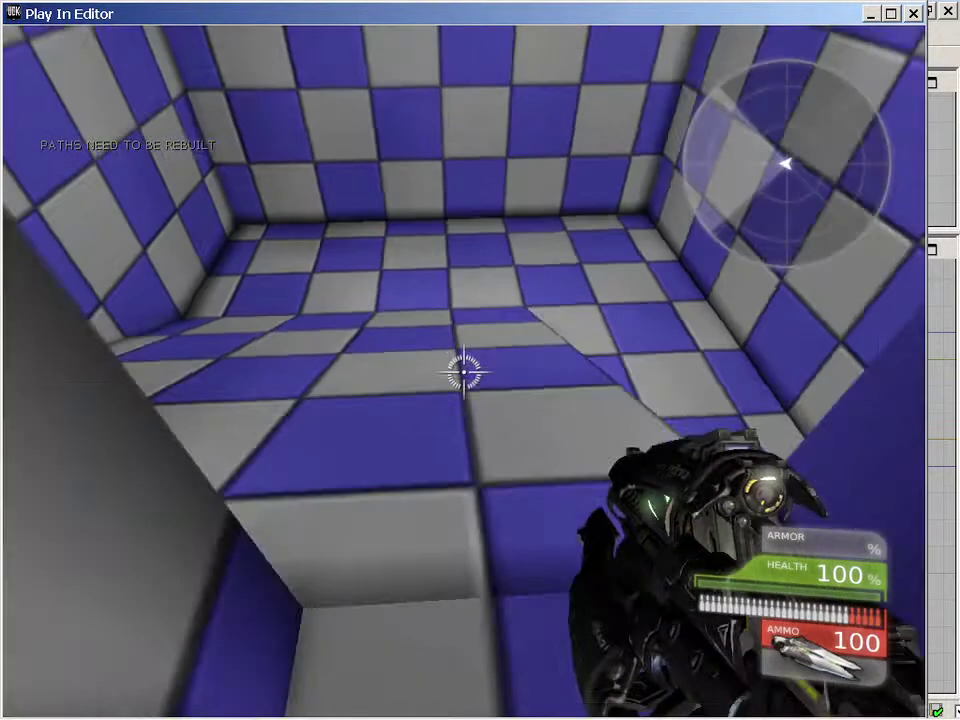
pyautogui.press('w')
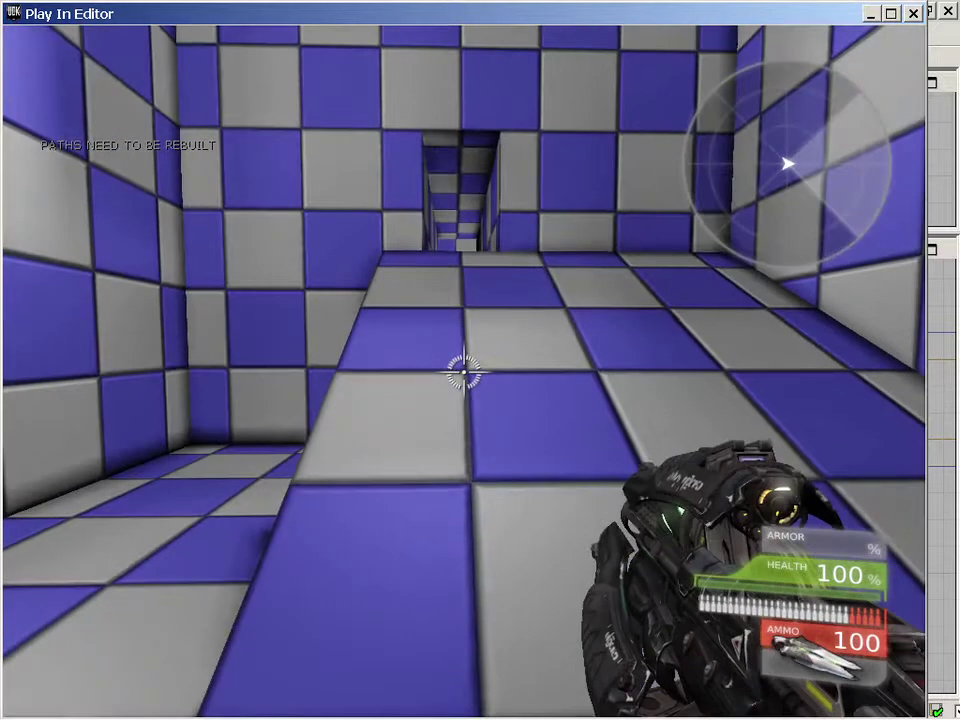
pyautogui.press('w')
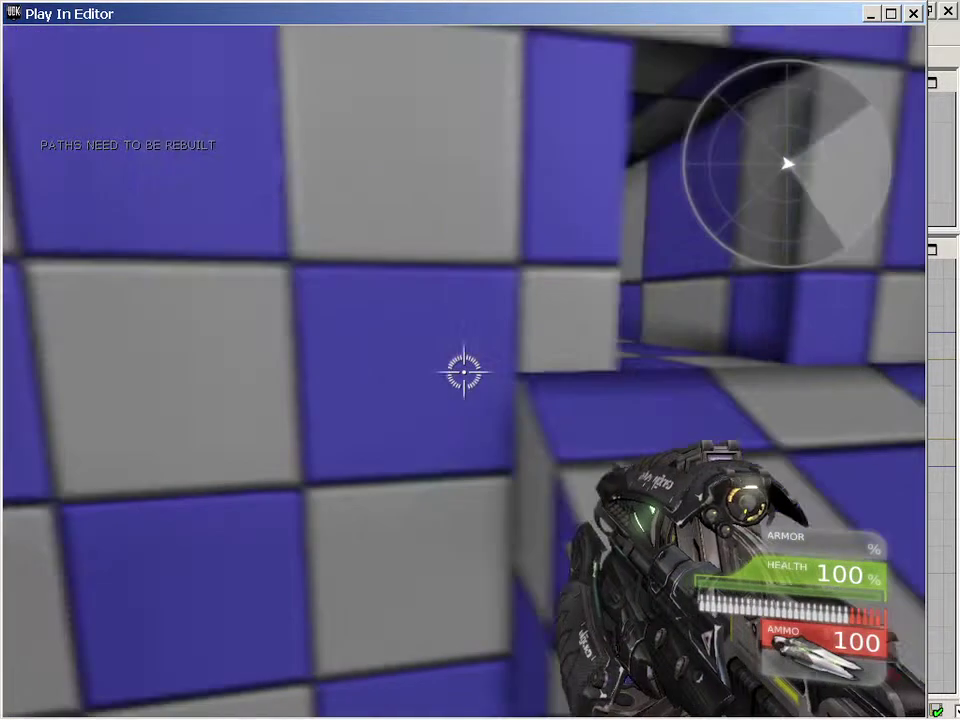
pyautogui.press('w')
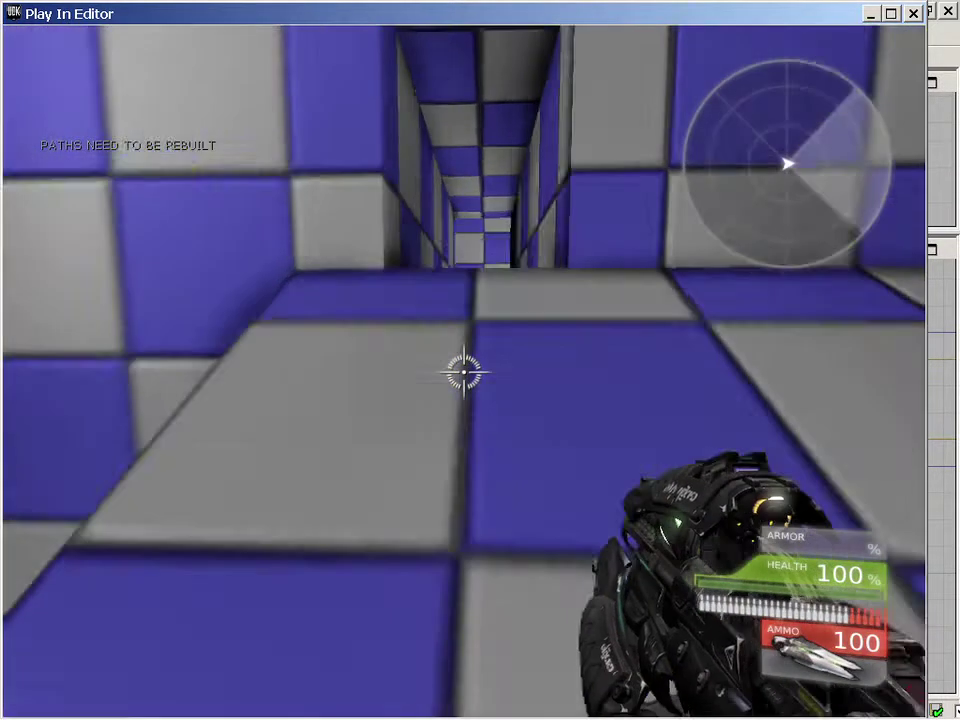
pyautogui.press('w')
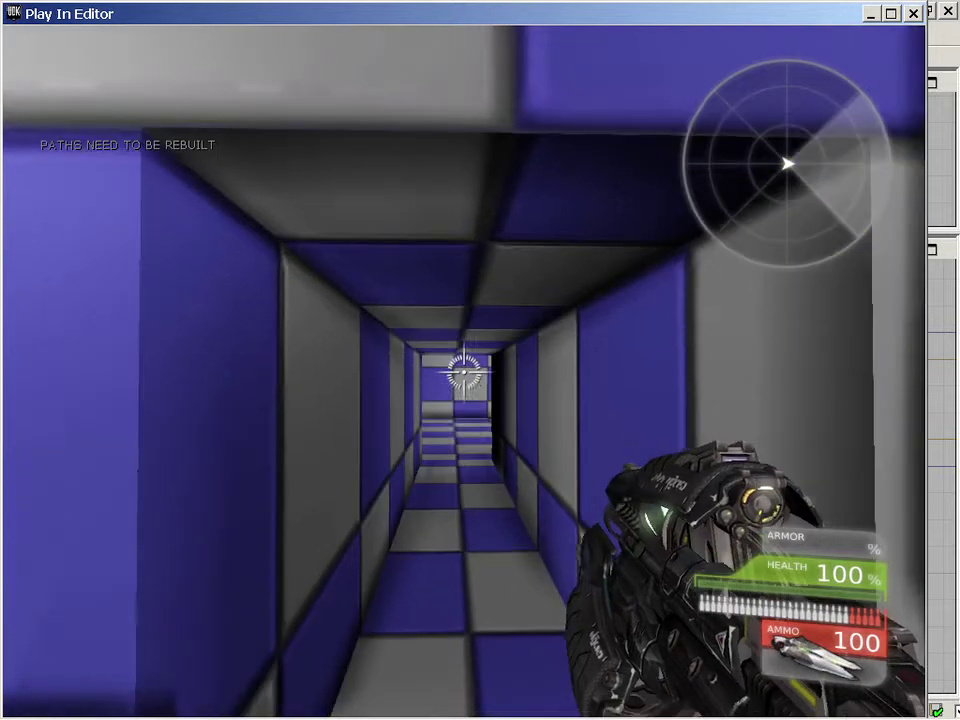
pyautogui.press('w')
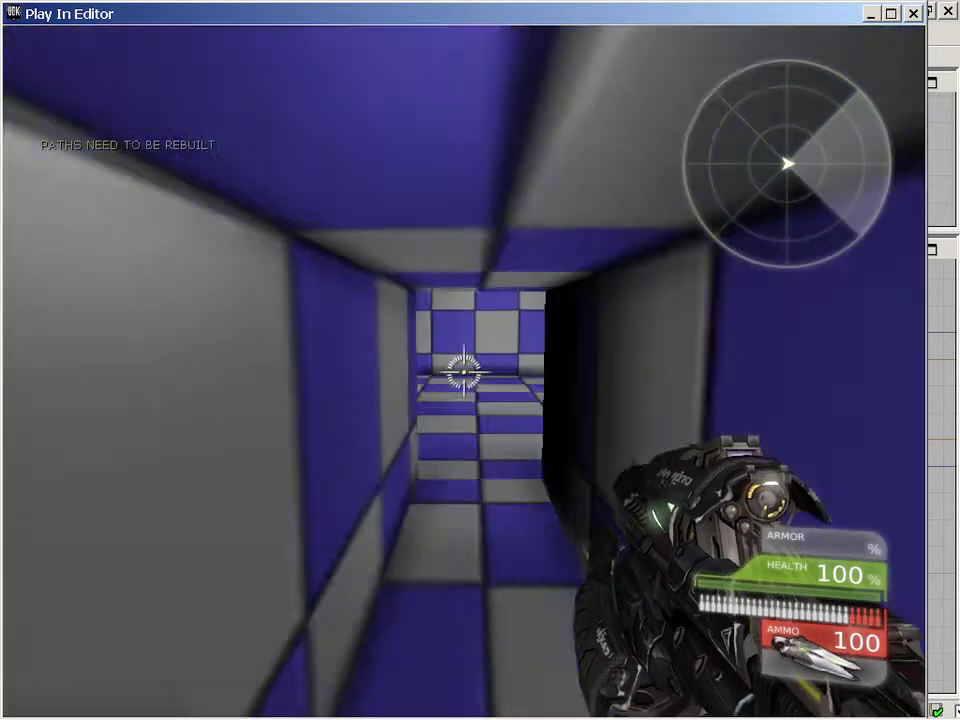
pyautogui.press('w')
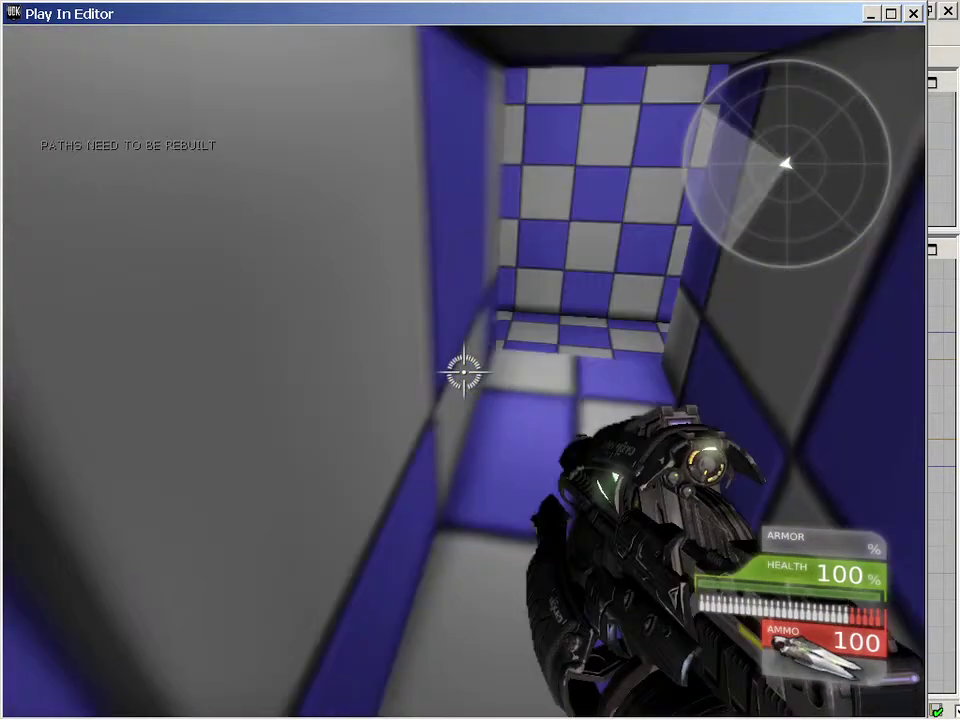
pyautogui.press('w')
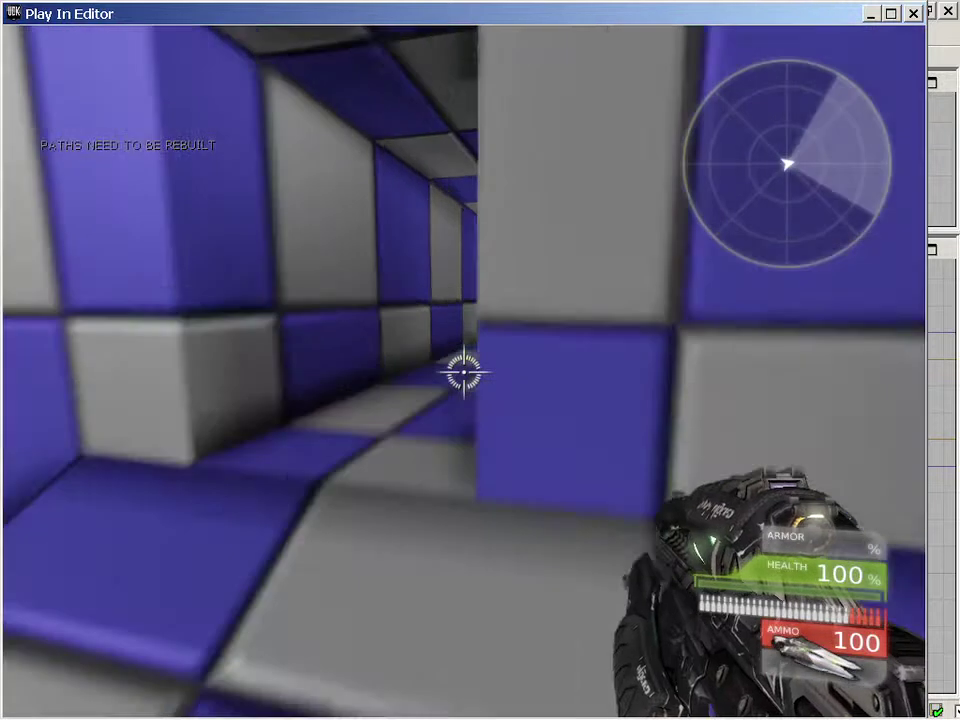
pyautogui.press('w')
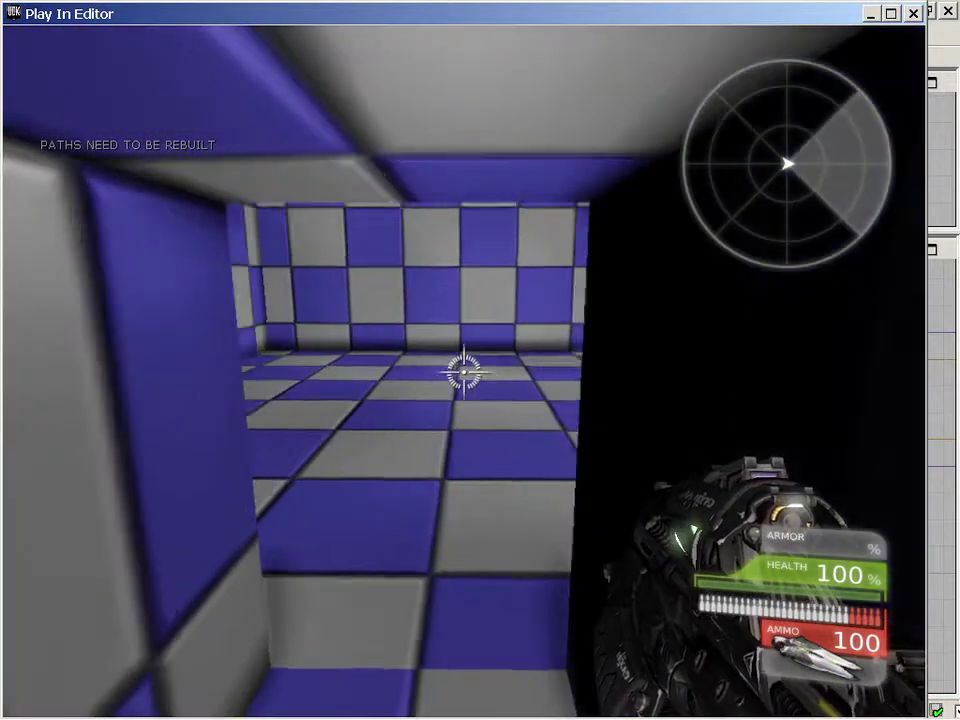
pyautogui.press('w')
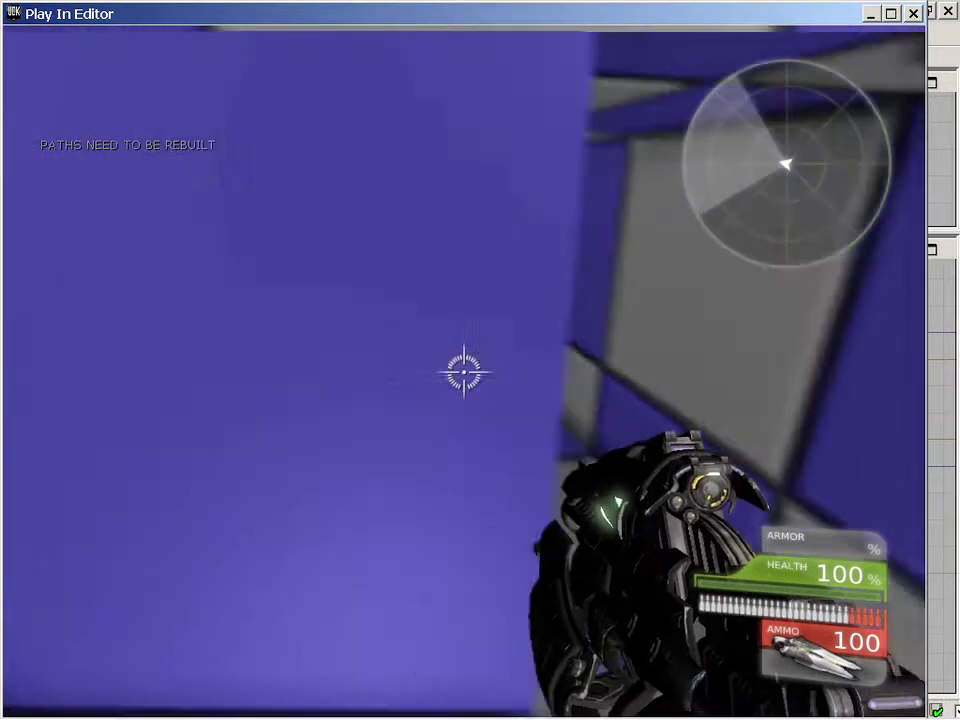
pyautogui.press('w')
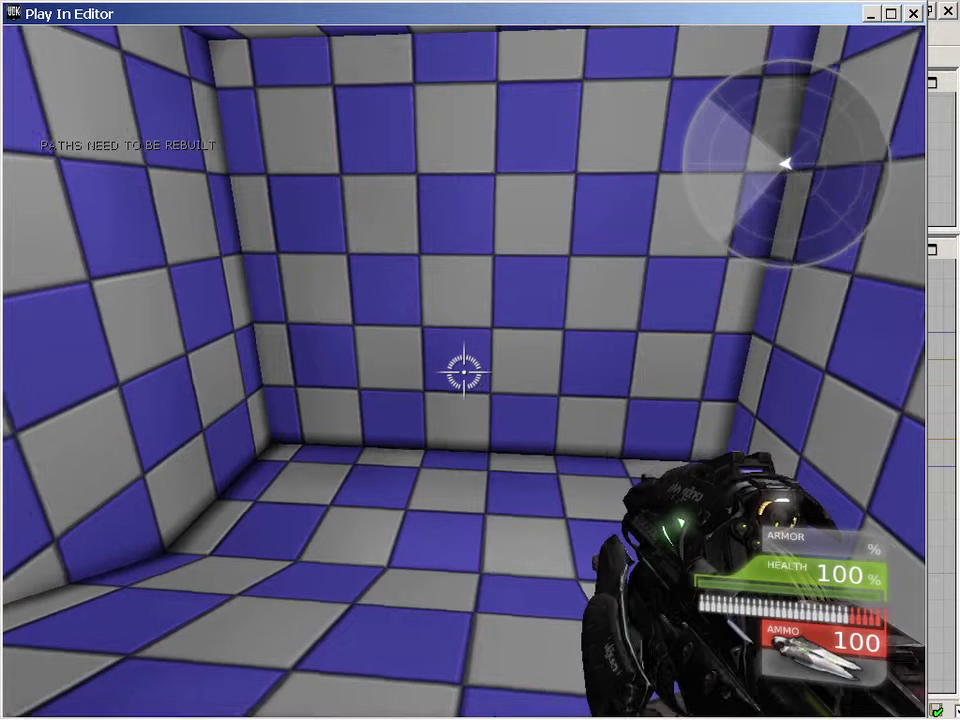
pyautogui.press('Escape')
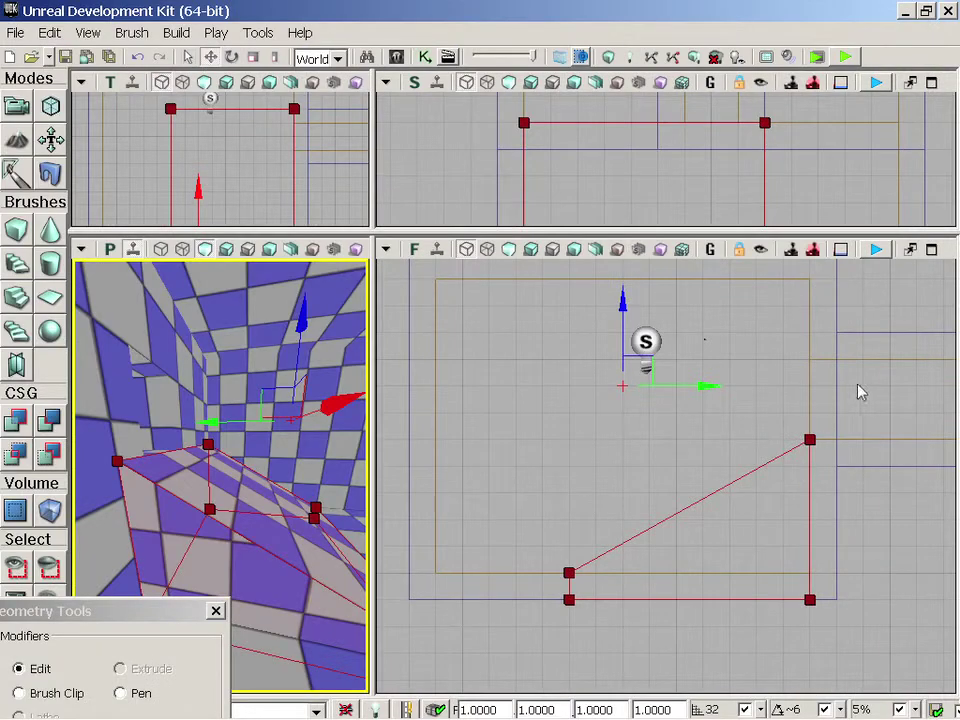
# Raise the top edges of the corridor's outer additive brush and inner subtractive brush by one grid square each in the front view
pyautogui.moveTo(821, 397); pyautogui.dragTo(499, 437)
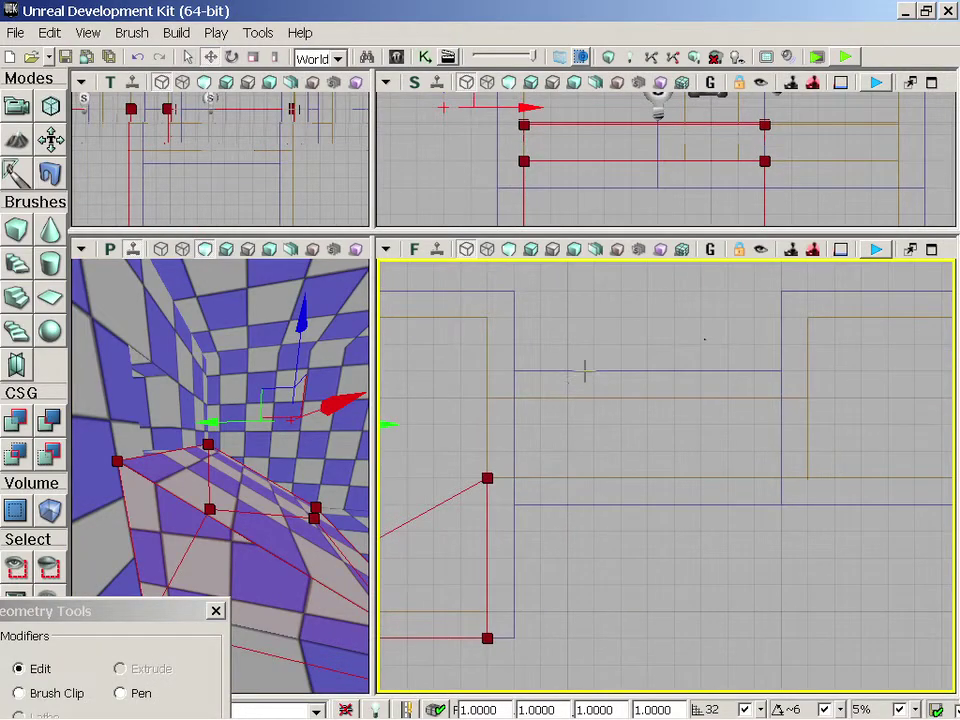
pyautogui.click(585, 372)
pyautogui.click(602, 372)
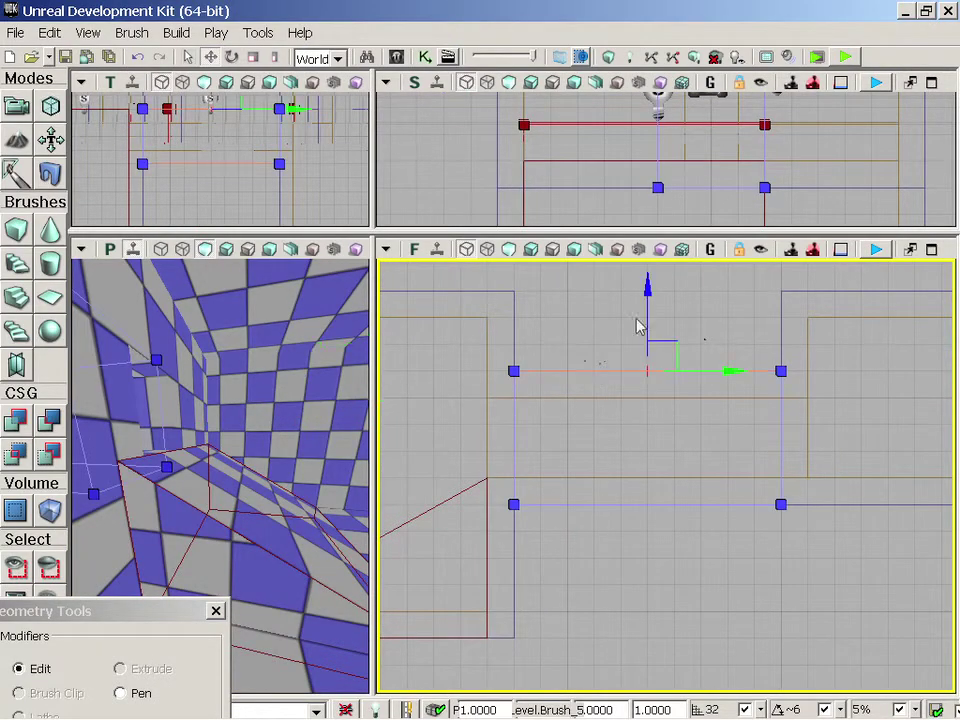
pyautogui.moveTo(648, 287); pyautogui.dragTo(648, 264)
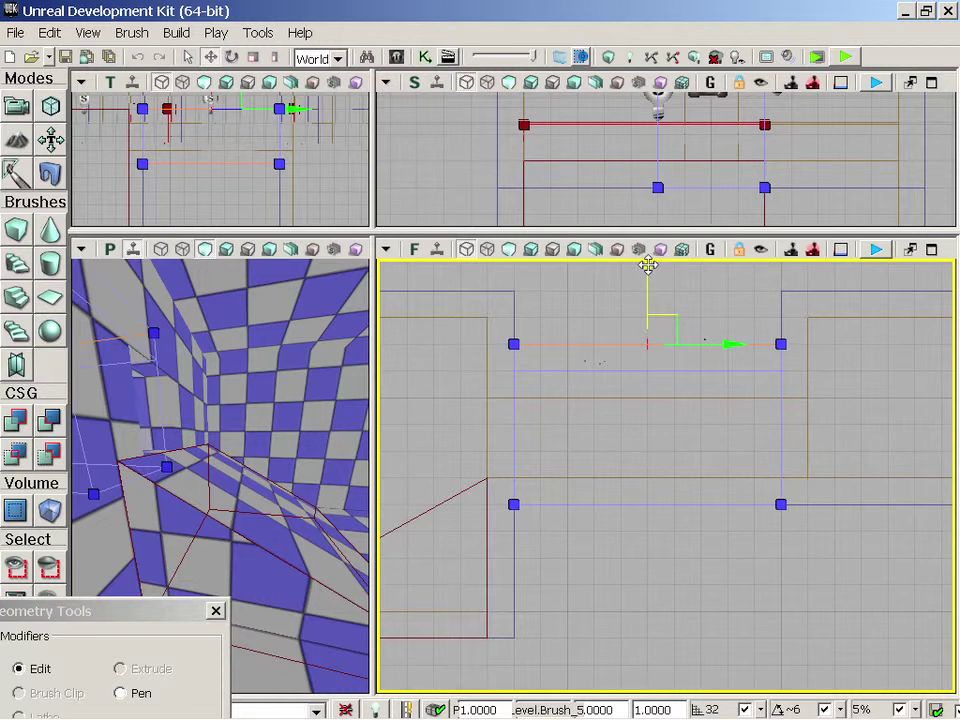
pyautogui.click(578, 396)
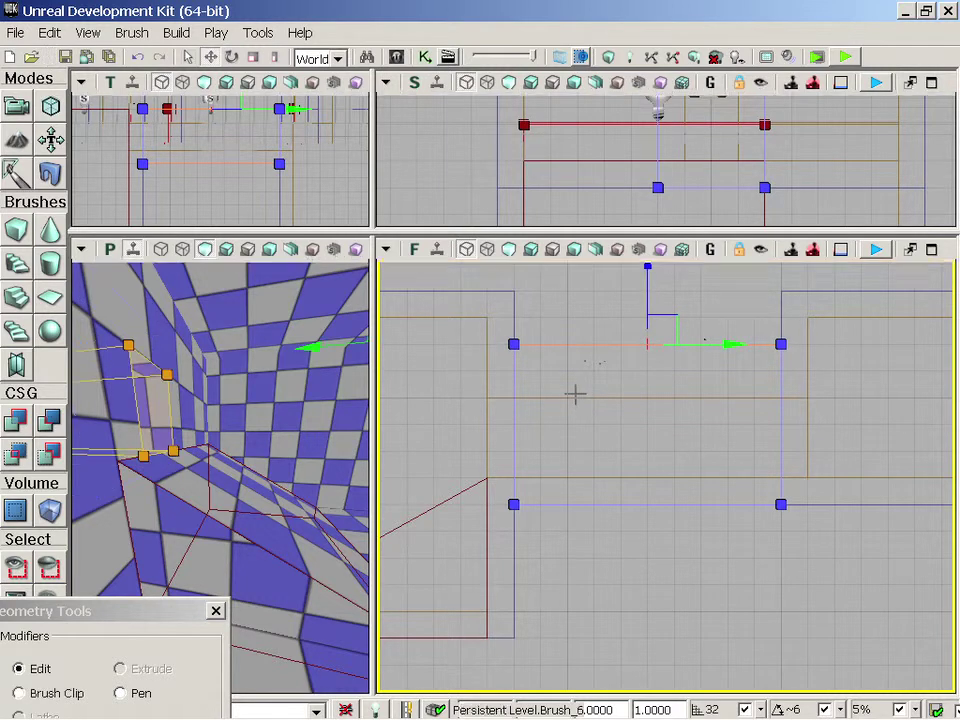
pyautogui.moveTo(651, 328); pyautogui.dragTo(649, 304)
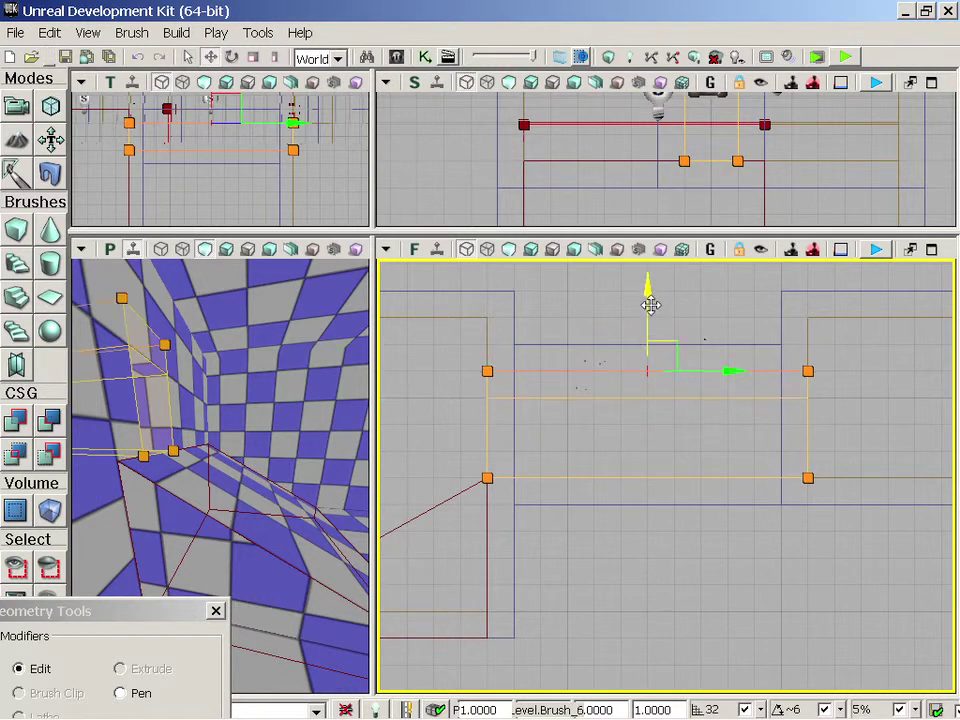
# Rebuild the level geometry, dismiss the map check results, and briefly play-test the level in the editor
pyautogui.click(607, 57)
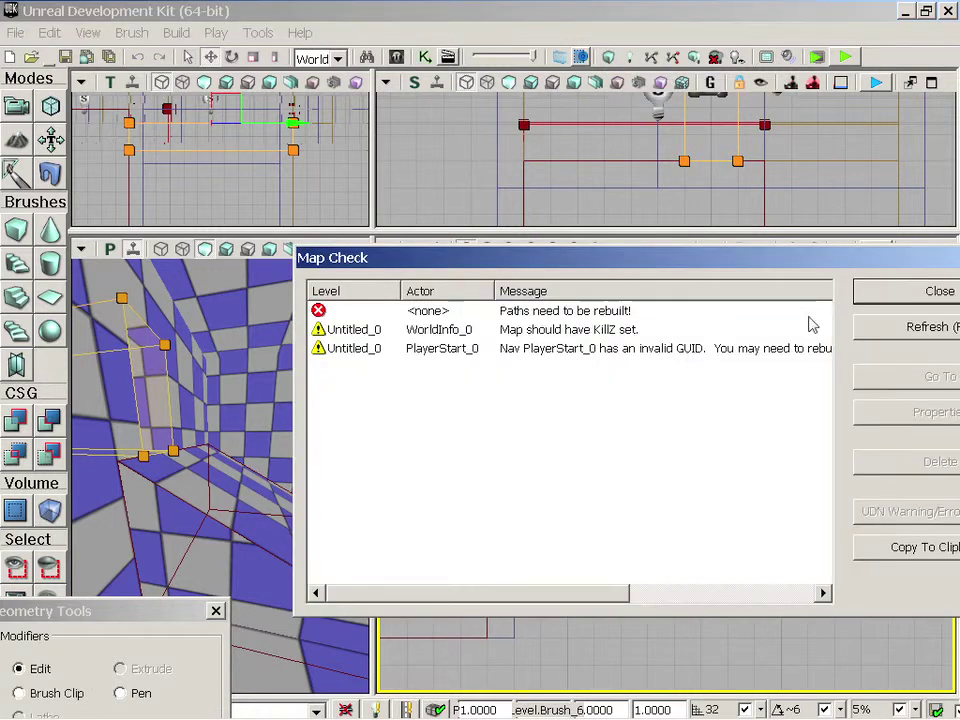
pyautogui.click(905, 296)
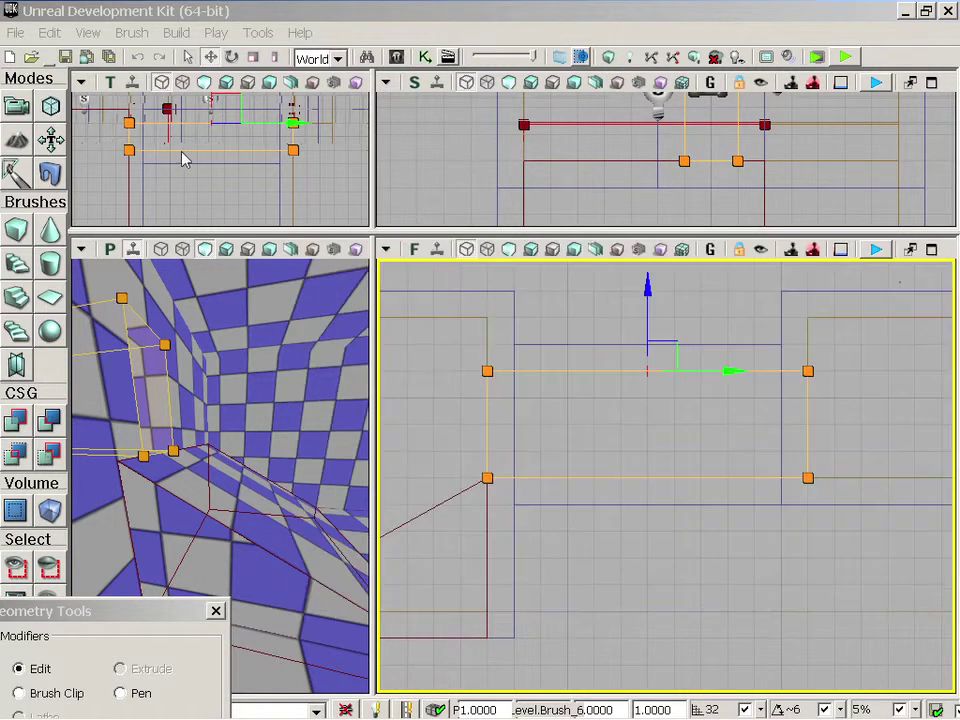
pyautogui.click(216, 32)
pyautogui.click(200, 56)
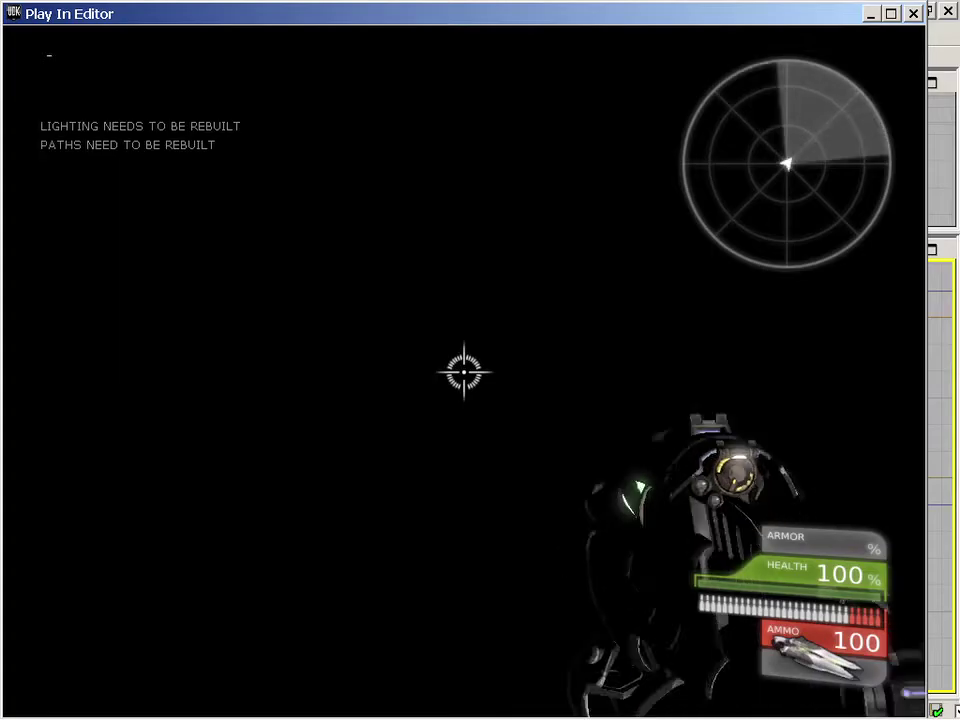
pyautogui.press('Escape')
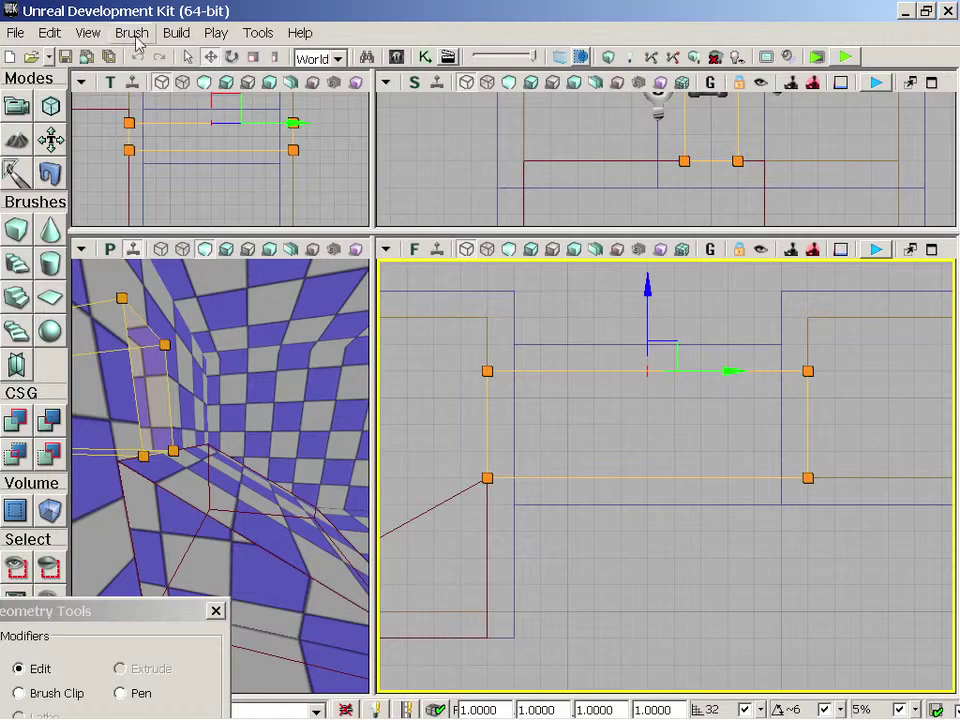
# Rebuild the builder brush as a cube and move it over the corridor between the two rooms
pyautogui.click(177, 32)
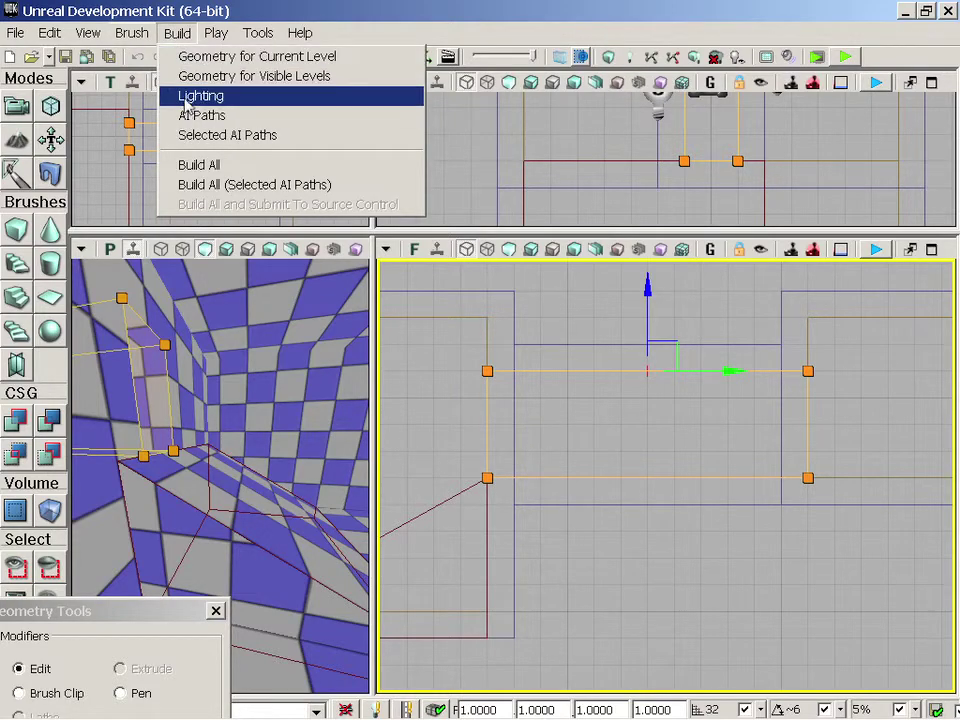
pyautogui.click(643, 441)
pyautogui.scroll(-5, 640, 441)
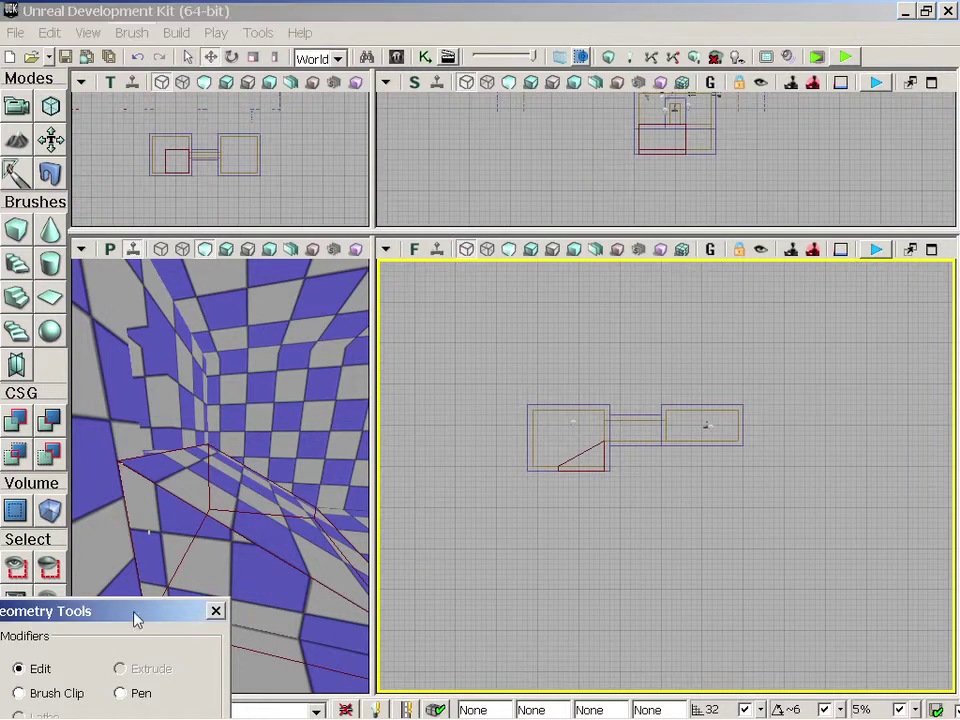
pyautogui.moveTo(133, 617); pyautogui.dragTo(350, 667)
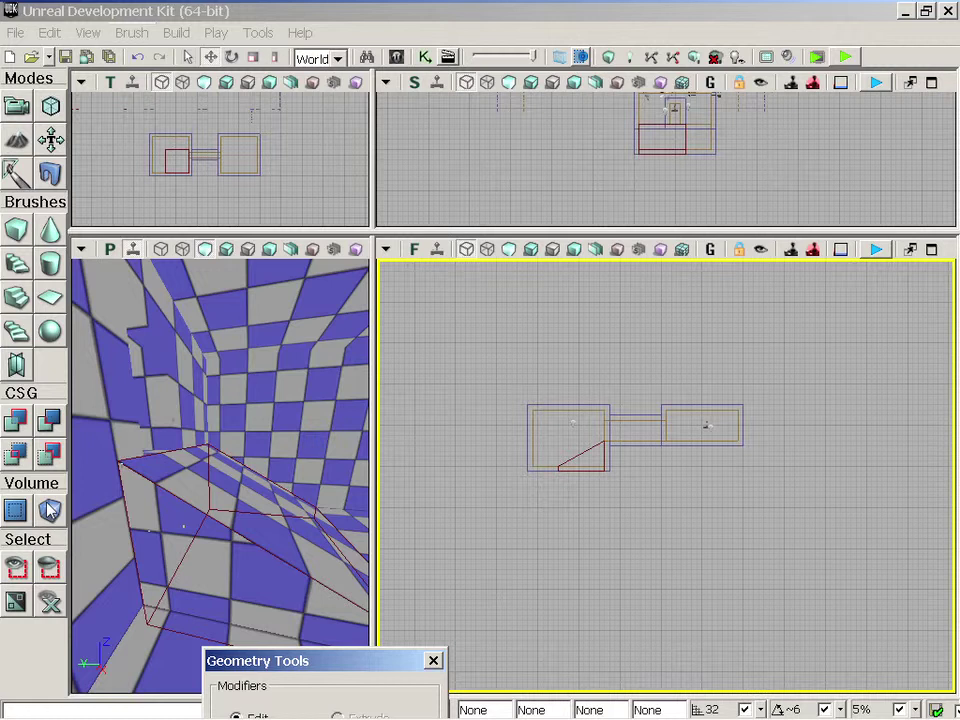
pyautogui.click(18, 230)
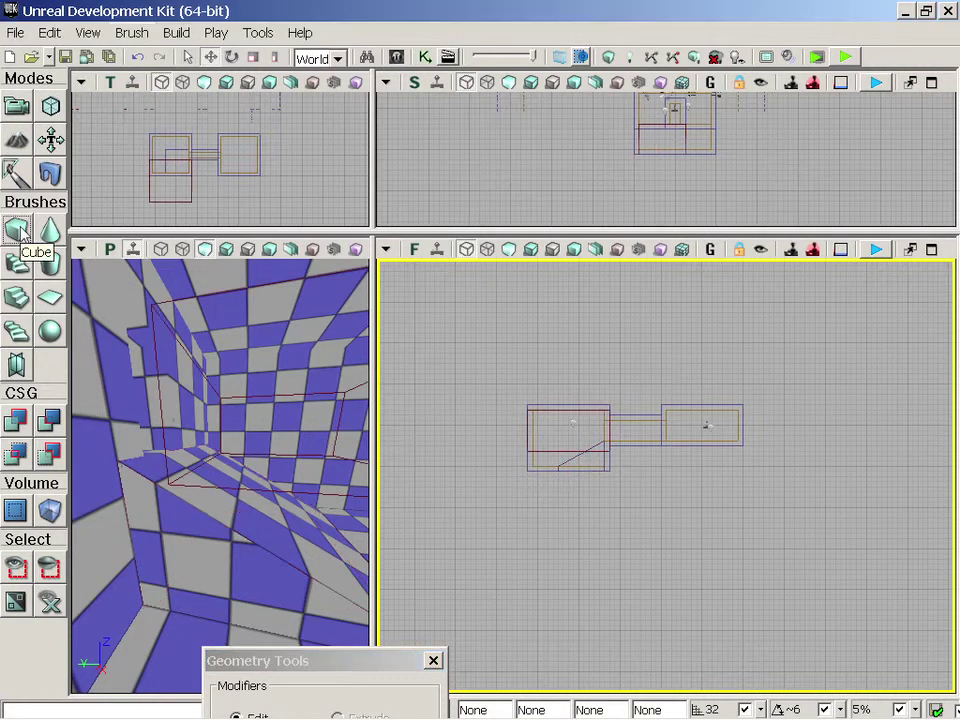
pyautogui.click(556, 455)
pyautogui.moveTo(635, 436); pyautogui.dragTo(705, 428)
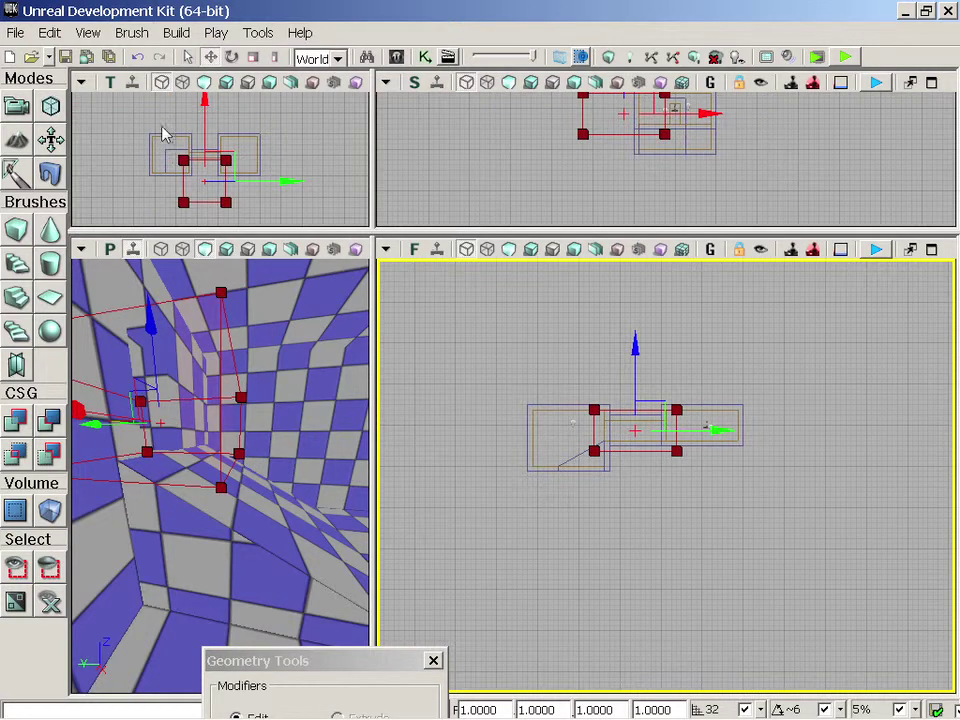
# Scale the cube builder brush uniformly to enclose both rooms and the corridor, and add it as a LightmassImportanceVolume
pyautogui.click(252, 57)
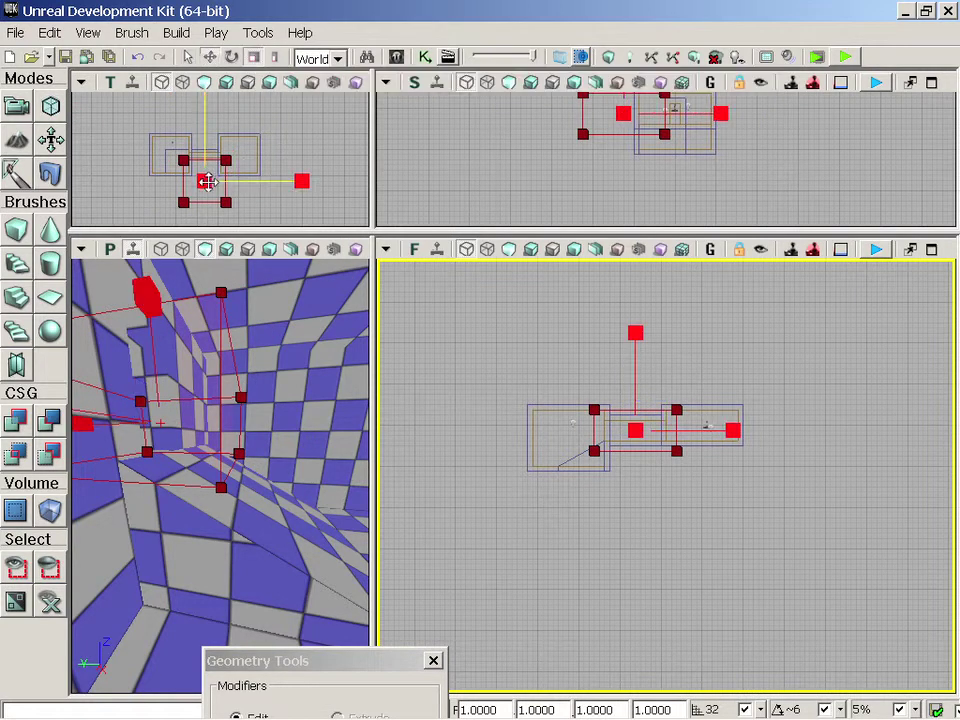
pyautogui.moveTo(206, 181); pyautogui.dragTo(268, 181)
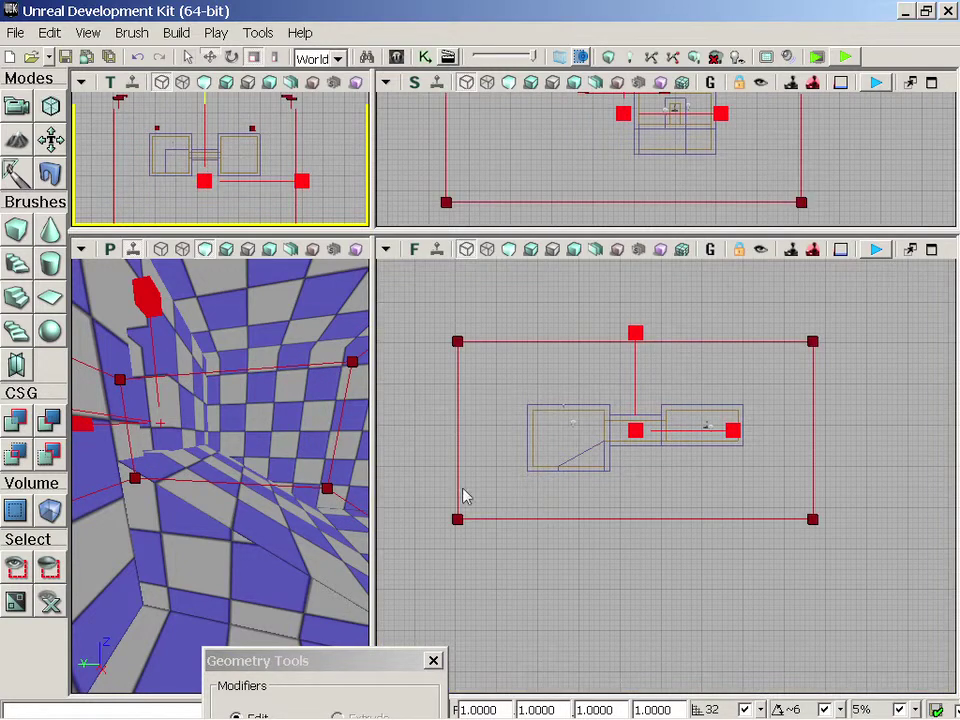
pyautogui.moveTo(311, 467)
pyautogui.mouseDown(button='right')
pyautogui.moveTo(283, 467)
pyautogui.moveTo(299, 467)
pyautogui.mouseUp(button='right')
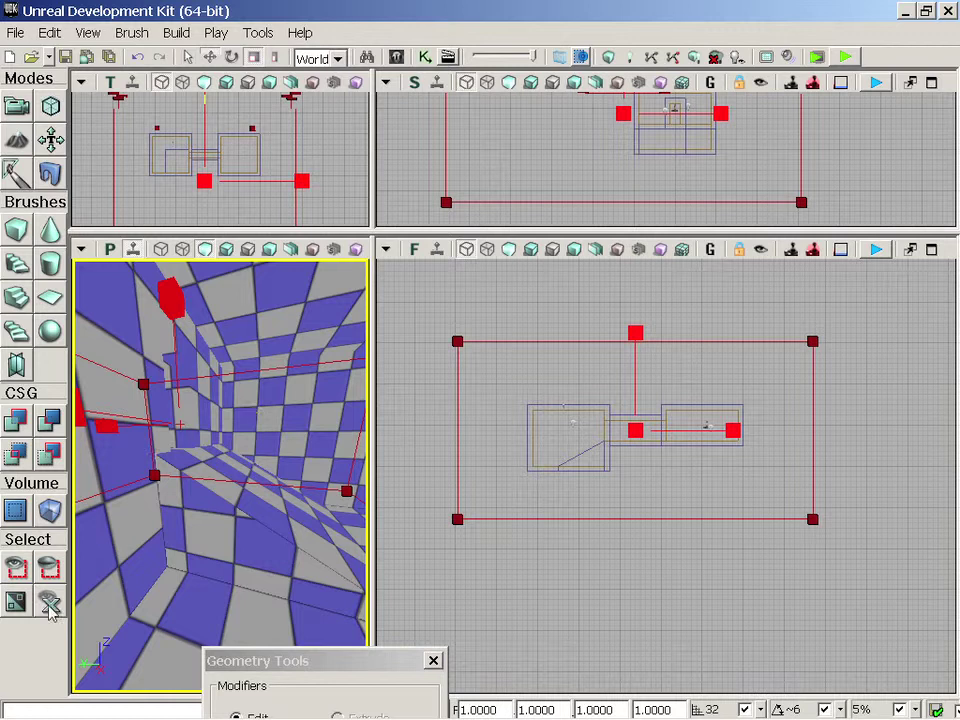
pyautogui.rightClick(48, 512)
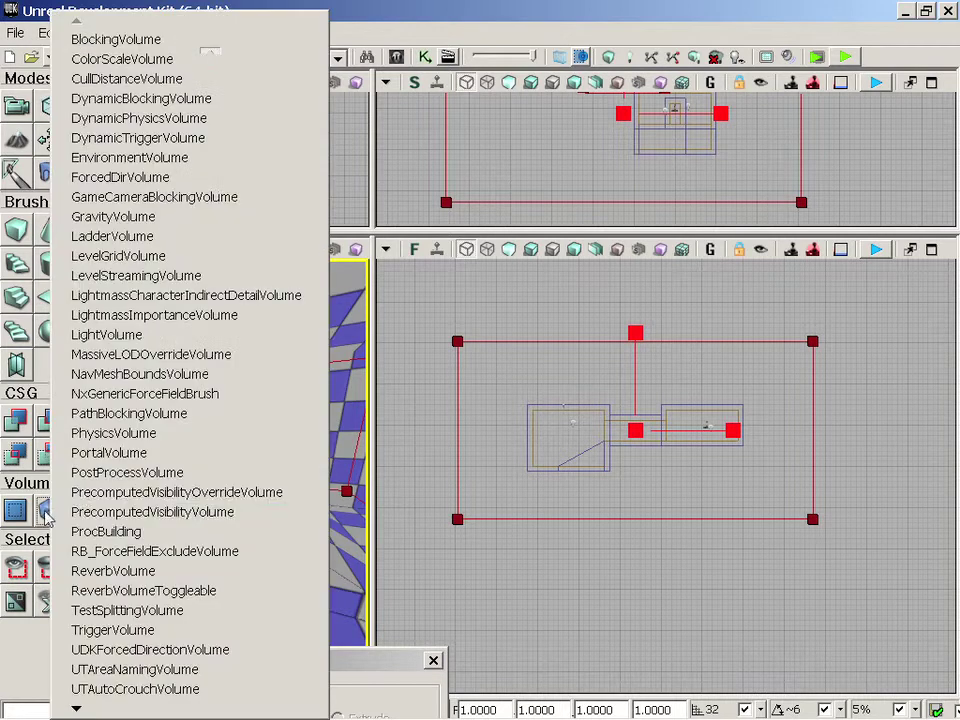
pyautogui.click(160, 316)
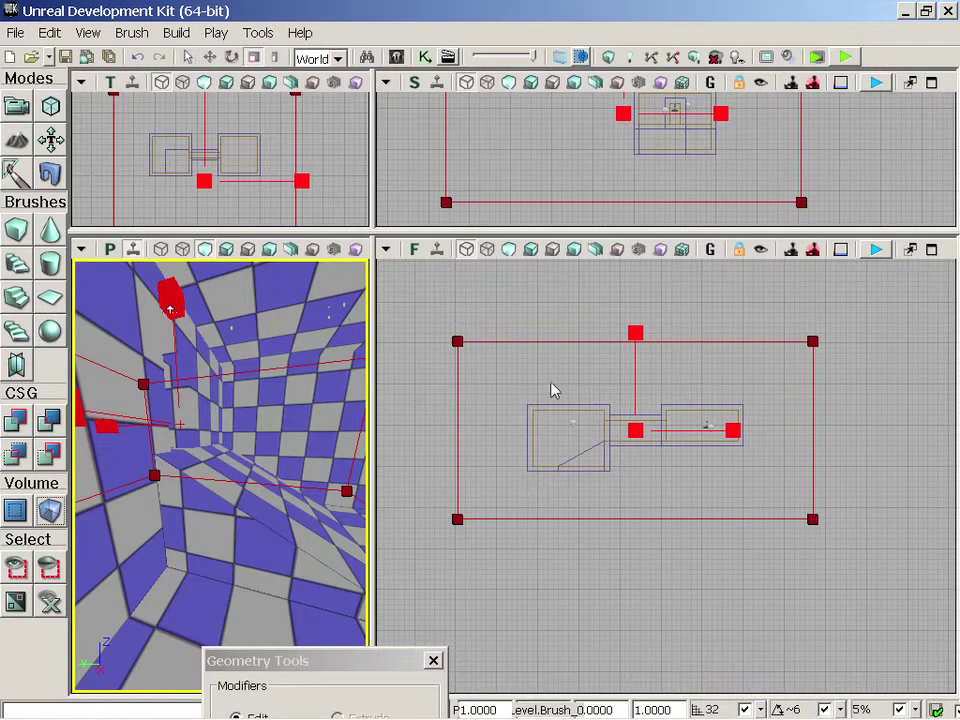
# Run Build All on the level and check the lighting build's status in Swarm Agent
pyautogui.moveTo(555, 390); pyautogui.dragTo(535, 392)
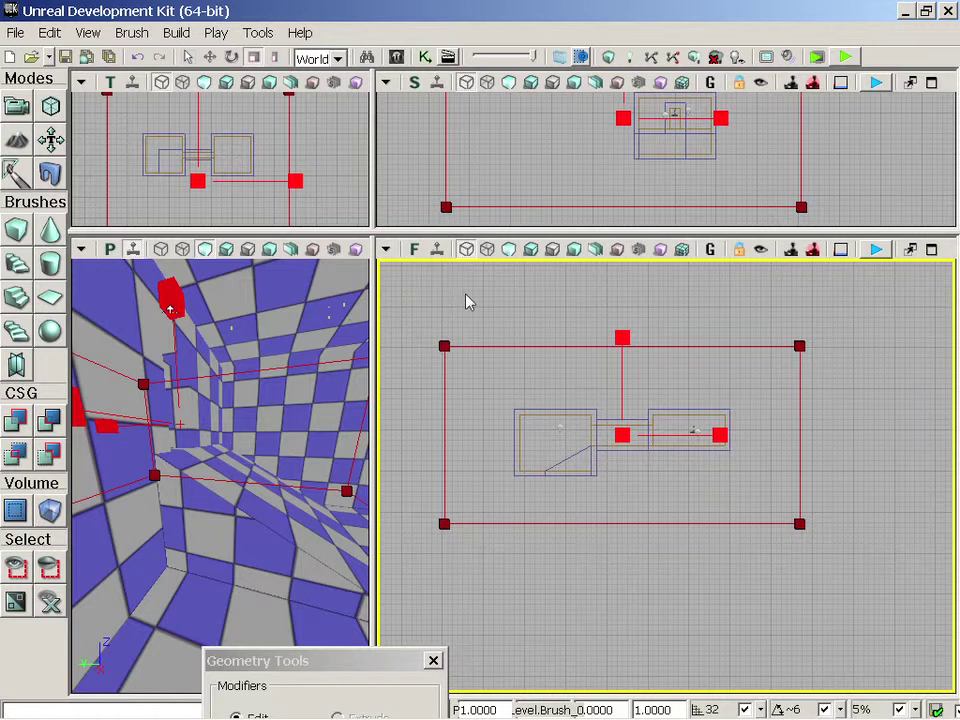
pyautogui.click(177, 33)
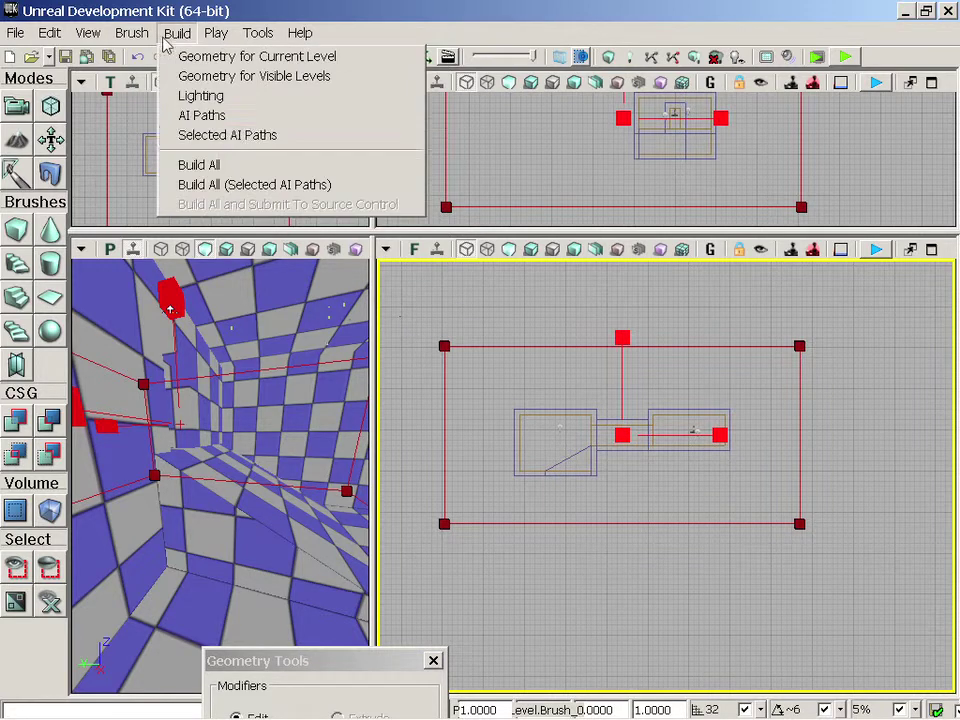
pyautogui.click(208, 167)
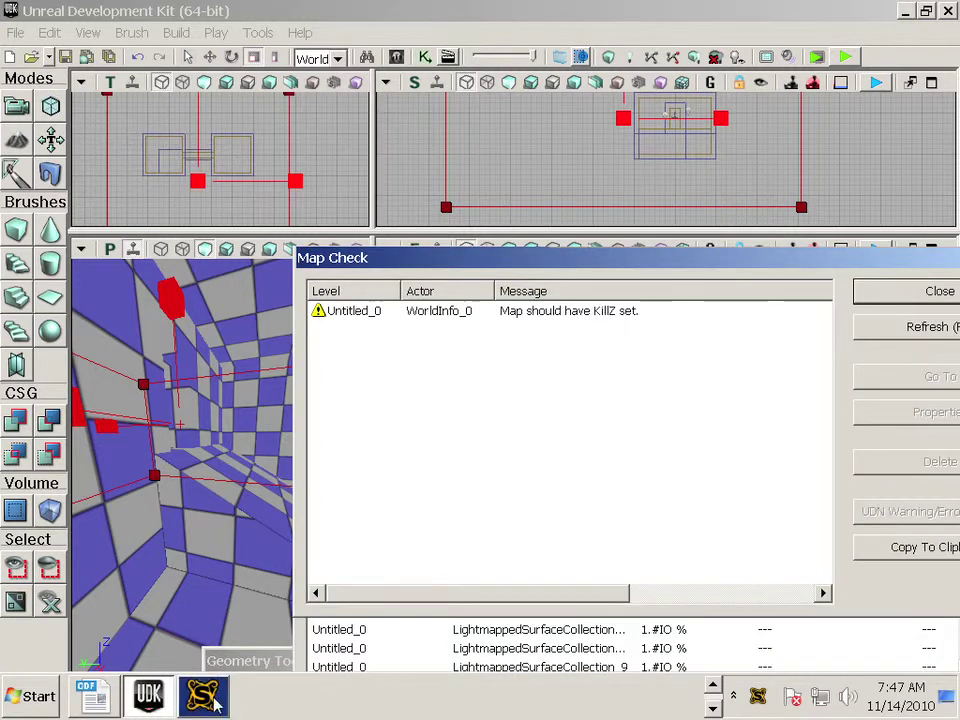
pyautogui.moveTo(210, 699)
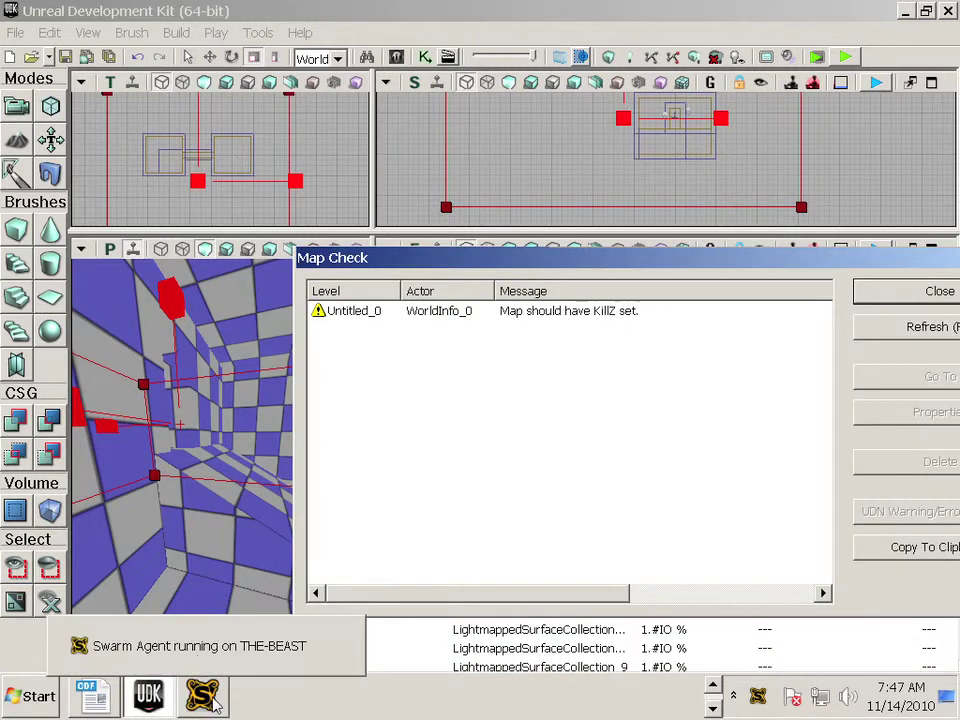
pyautogui.click(200, 648)
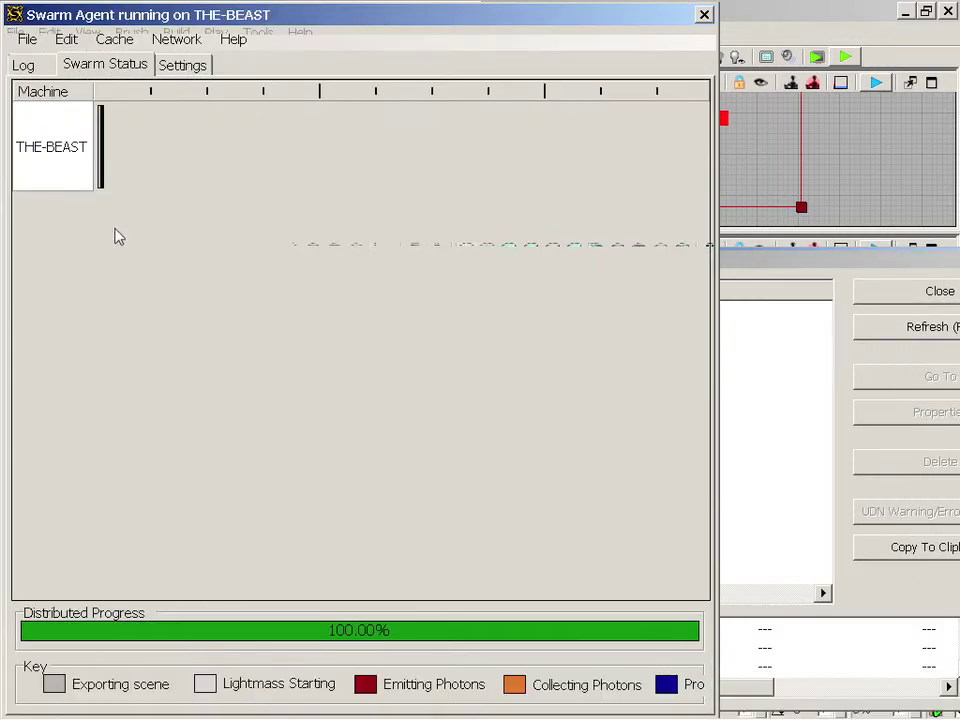
pyautogui.click(705, 16)
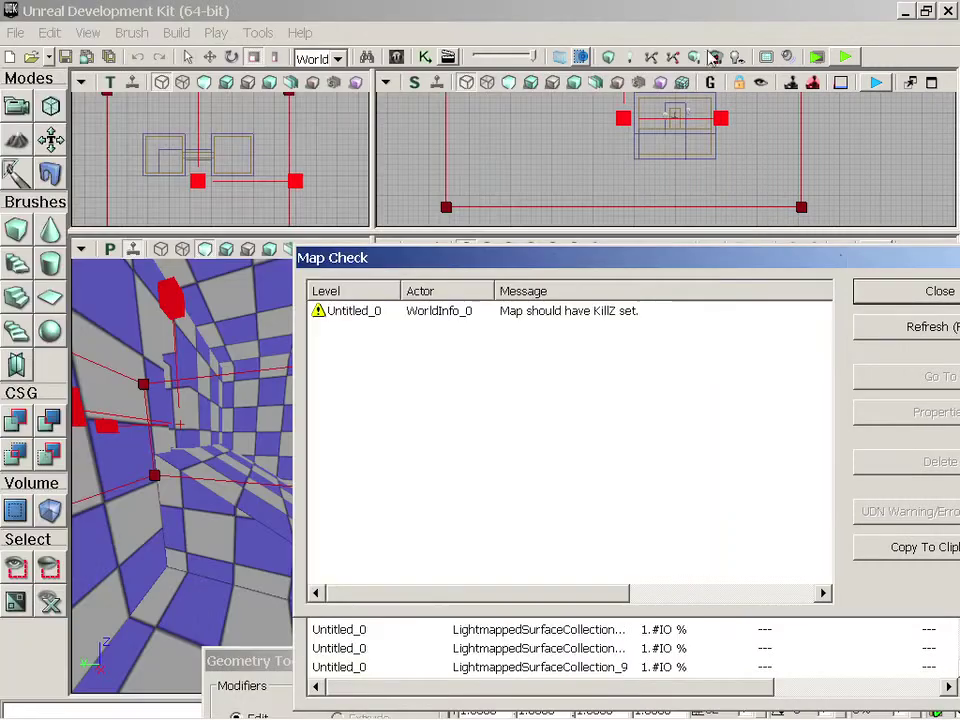
# Close the Map Check and Lighting Build Info windows
pyautogui.click(882, 290)
pyautogui.moveTo(805, 266); pyautogui.dragTo(545, 231)
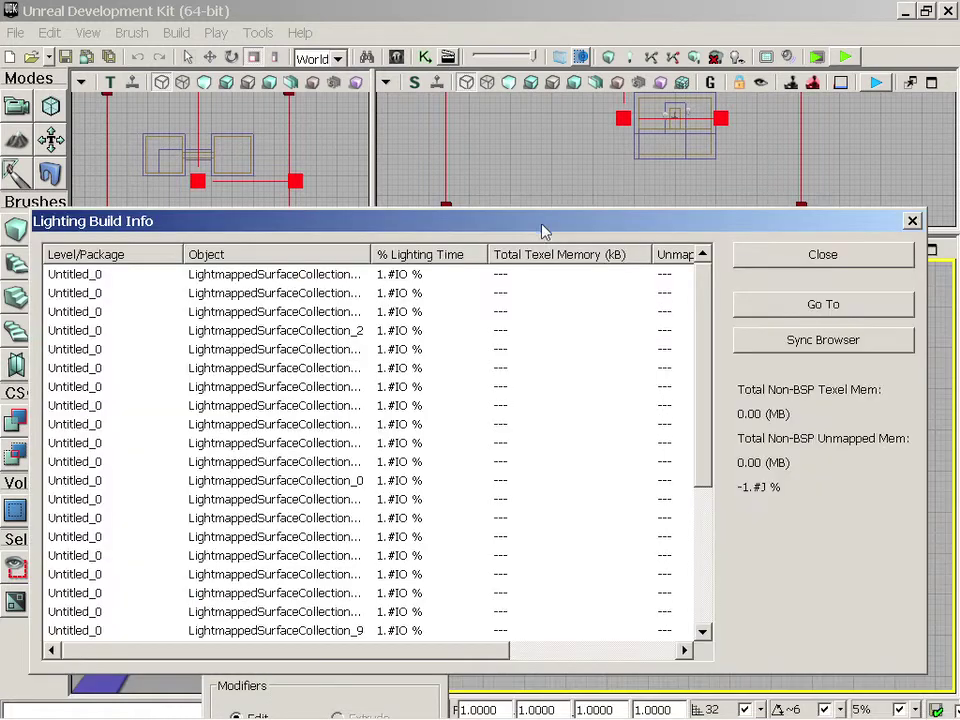
pyautogui.click(821, 255)
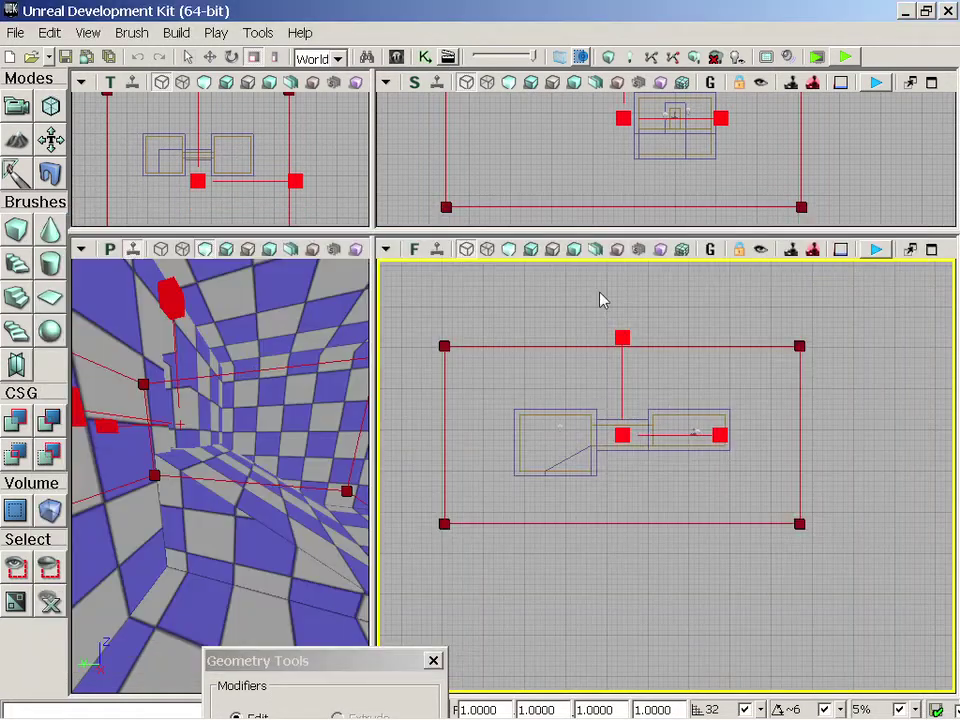
# Play-test the level in the editor, walking the ramp, corridor and both rooms, then end the session and look around the perspective view
pyautogui.click(216, 33)
pyautogui.click(205, 58)
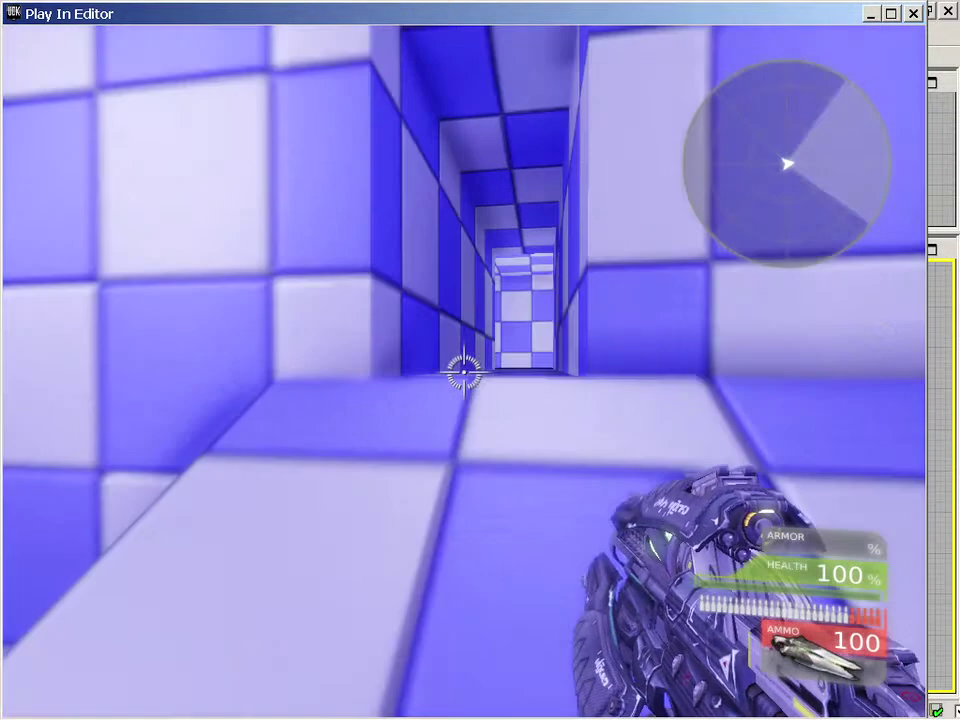
pyautogui.press('w')
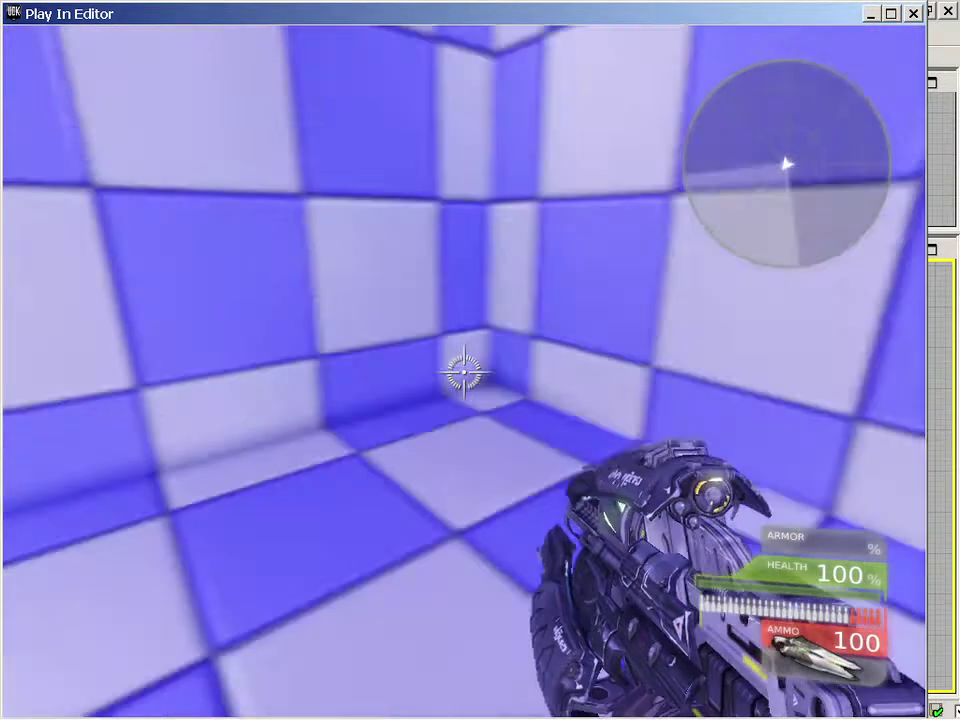
pyautogui.press('w')
pyautogui.press('d')
pyautogui.press('a')
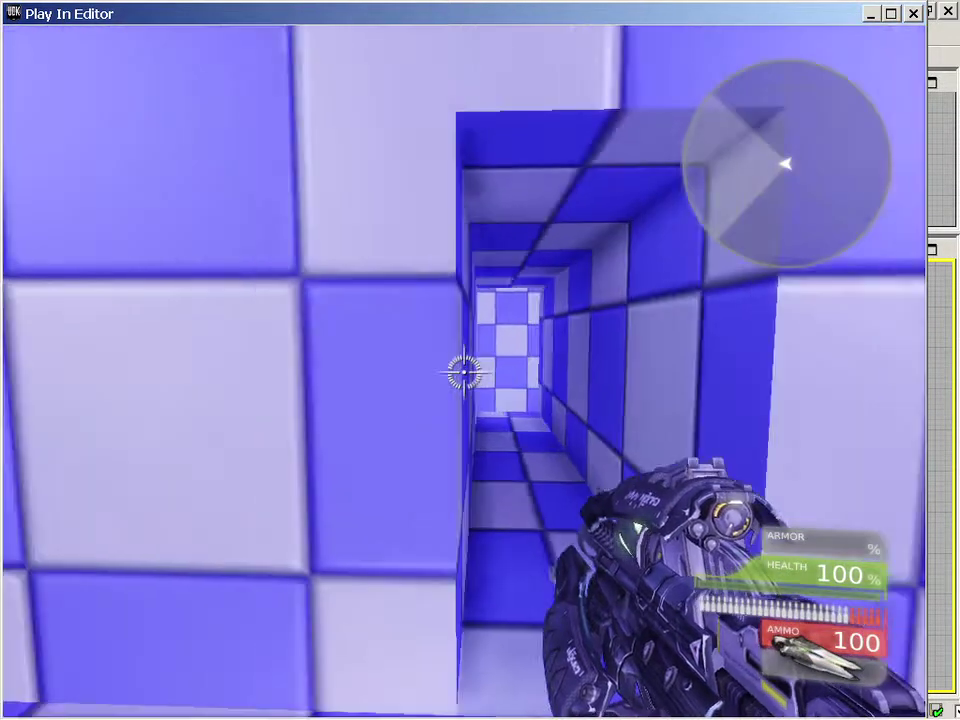
pyautogui.press('d')
pyautogui.press('w')
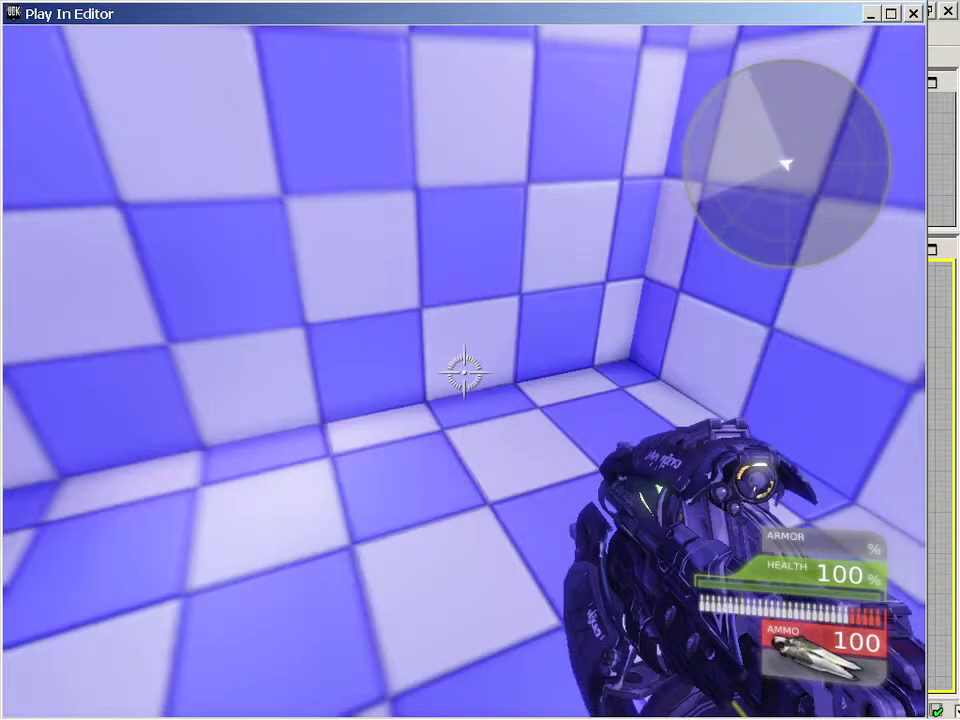
pyautogui.press('w')
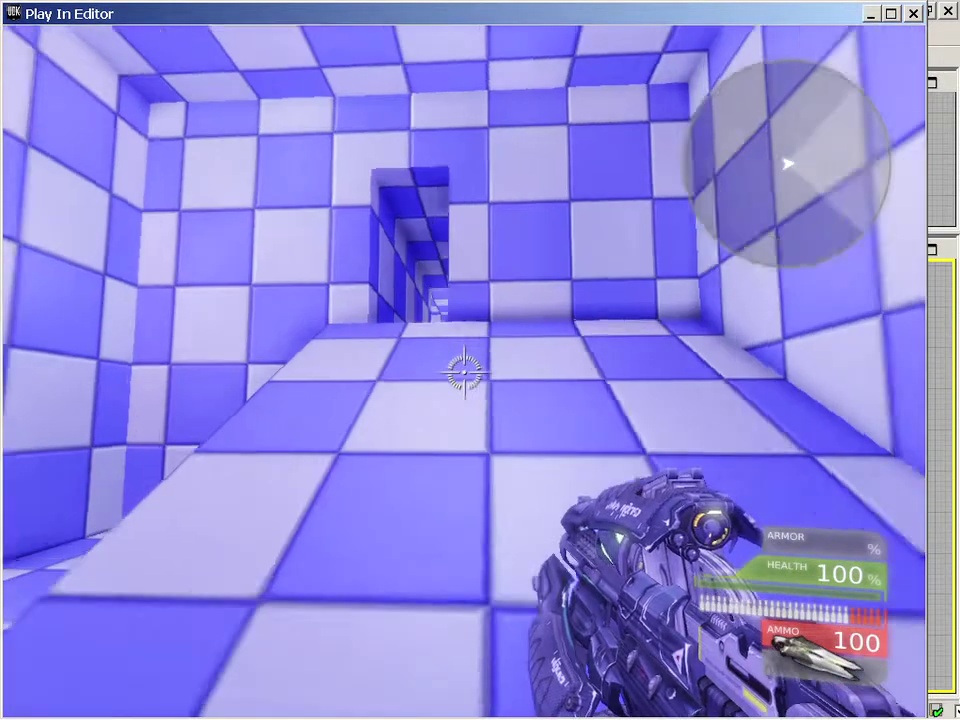
pyautogui.press('w')
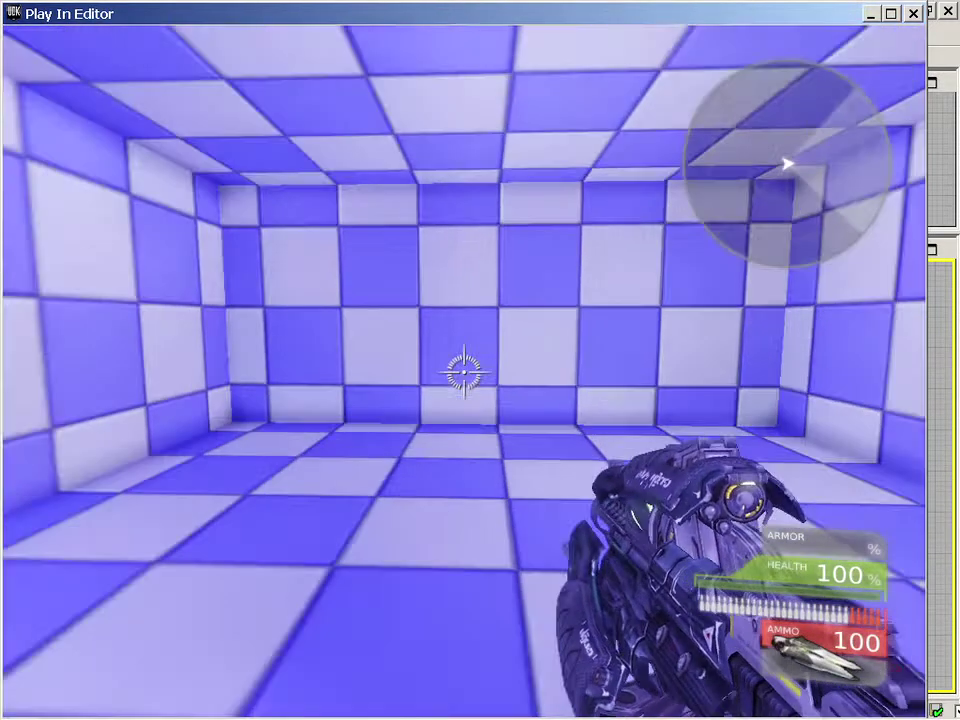
pyautogui.press('Escape')
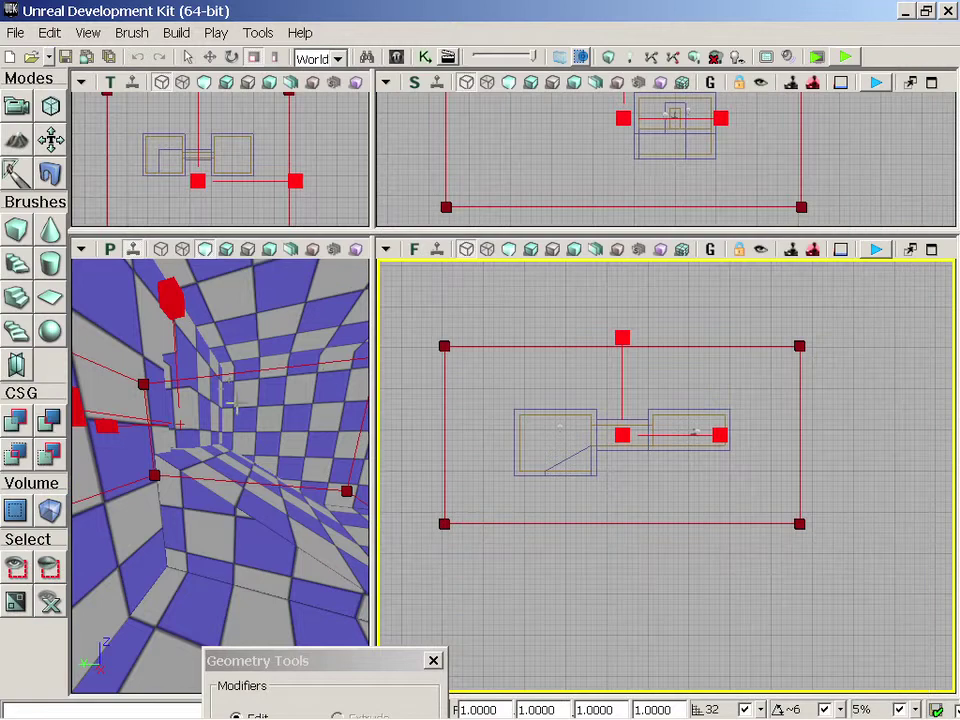
pyautogui.moveTo(236, 405)
pyautogui.mouseDown()
pyautogui.moveTo(224, 418)
pyautogui.moveTo(250, 416)
pyautogui.moveTo(248, 400)
pyautogui.mouseUp()
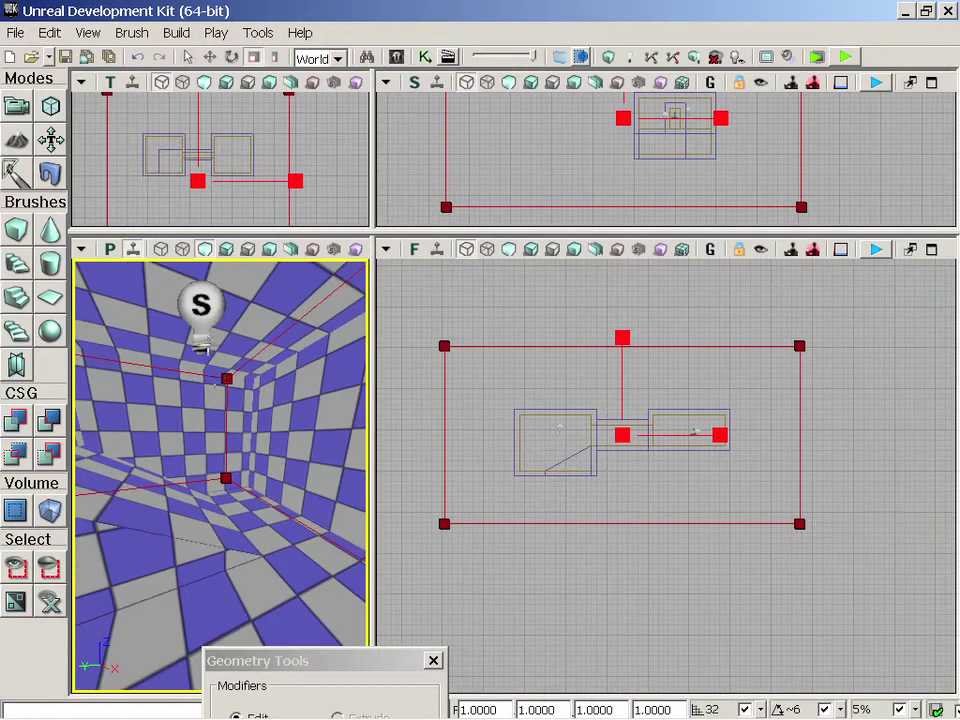
pyautogui.click(205, 302)
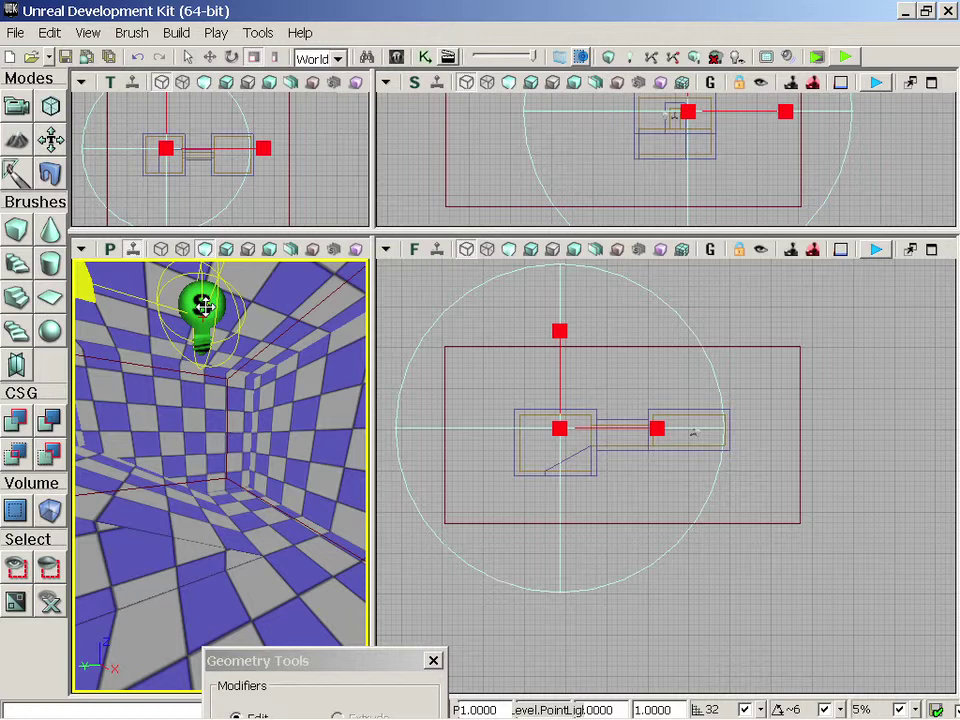
pyautogui.moveTo(768, 520); pyautogui.dragTo(605, 484)
pyautogui.scroll(4, 590, 470)
pyautogui.click(580, 420)
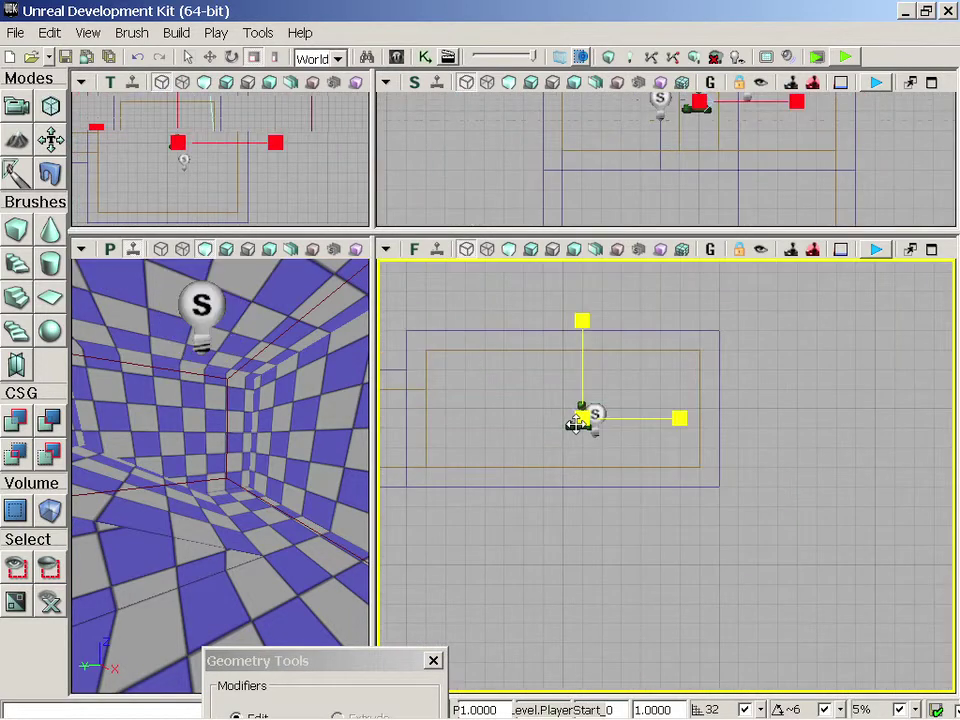
pyautogui.scroll(3, 565, 428)
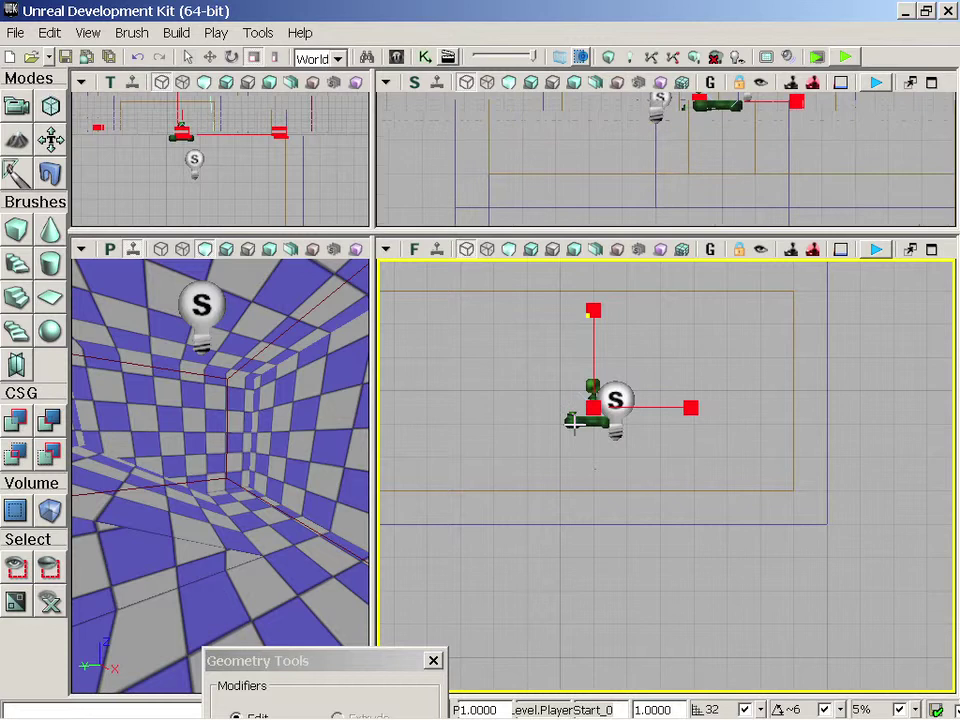
pyautogui.press('Delete')
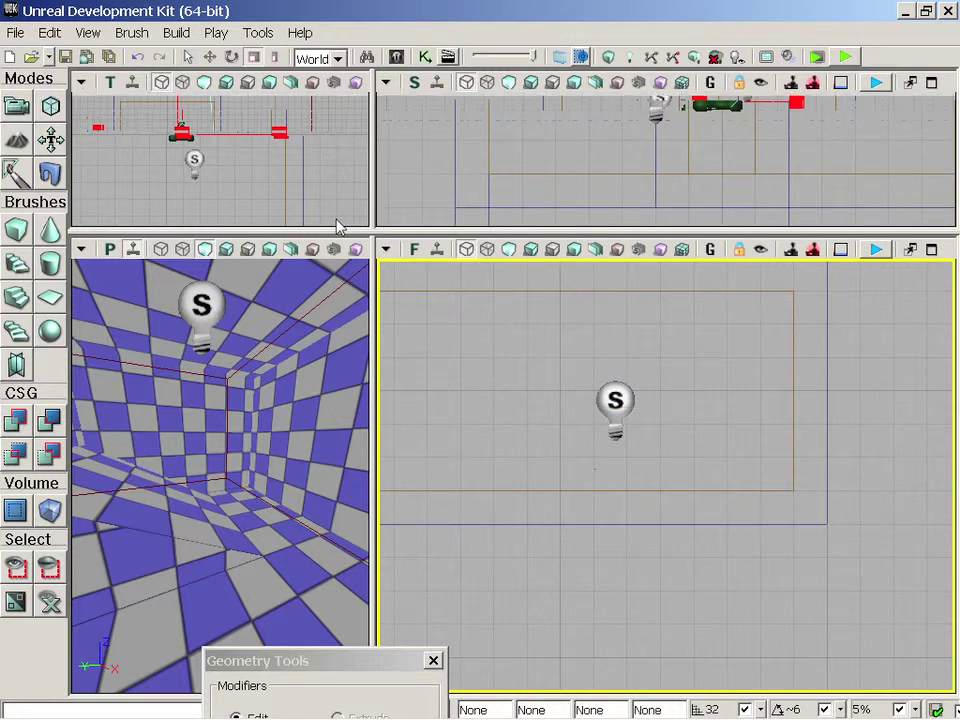
pyautogui.hotkey('ctrl', 'z')
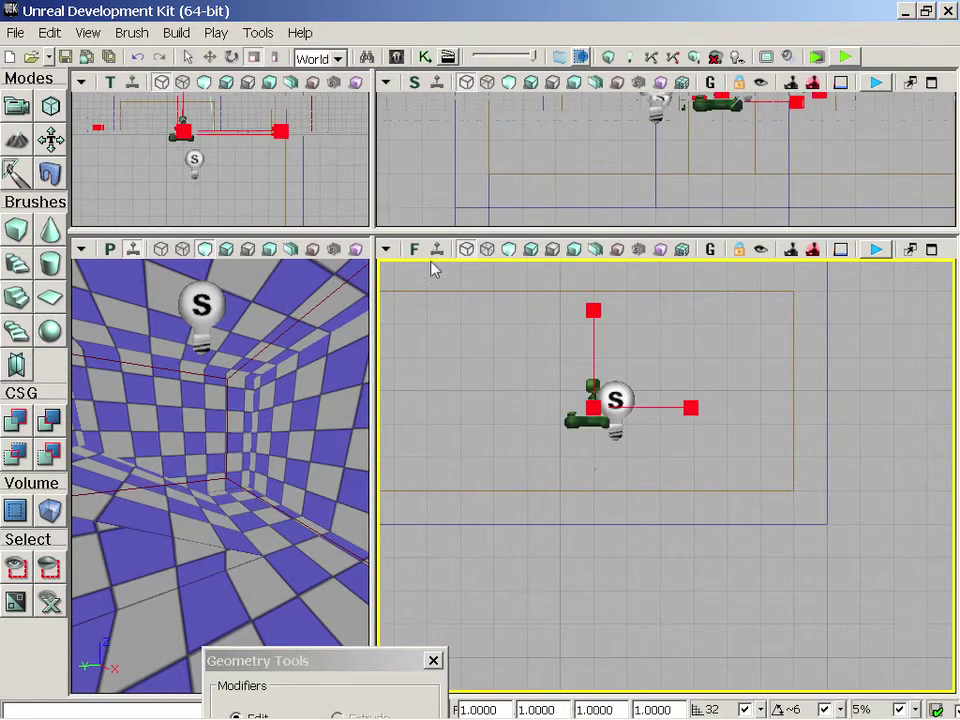
# Delete the point light beside the PlayerStart and run Build All on the level
pyautogui.click(616, 432)
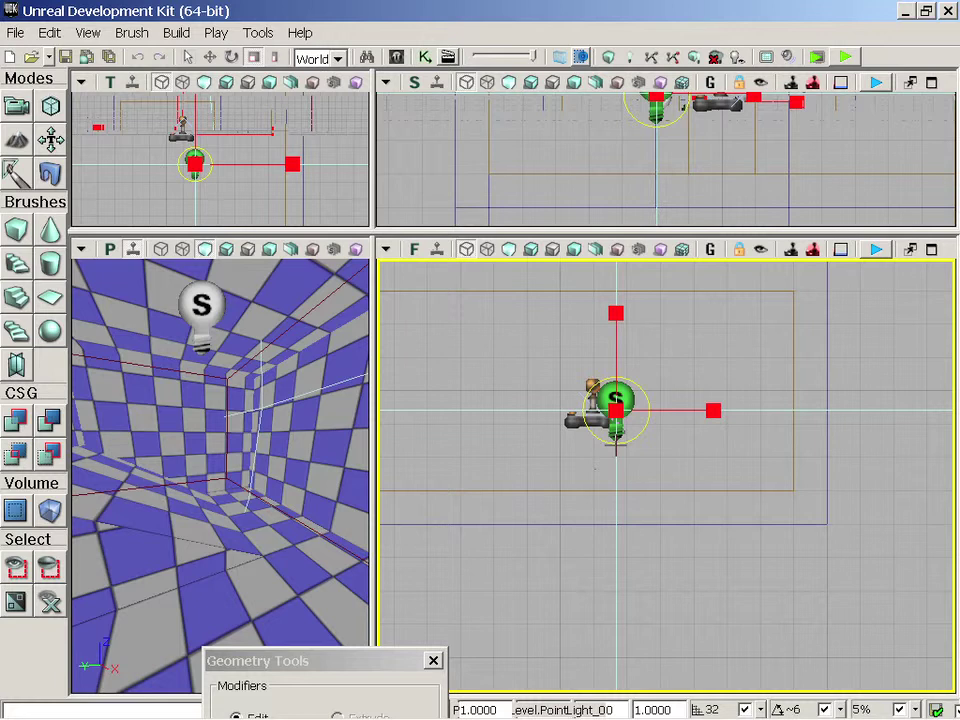
pyautogui.press('Delete')
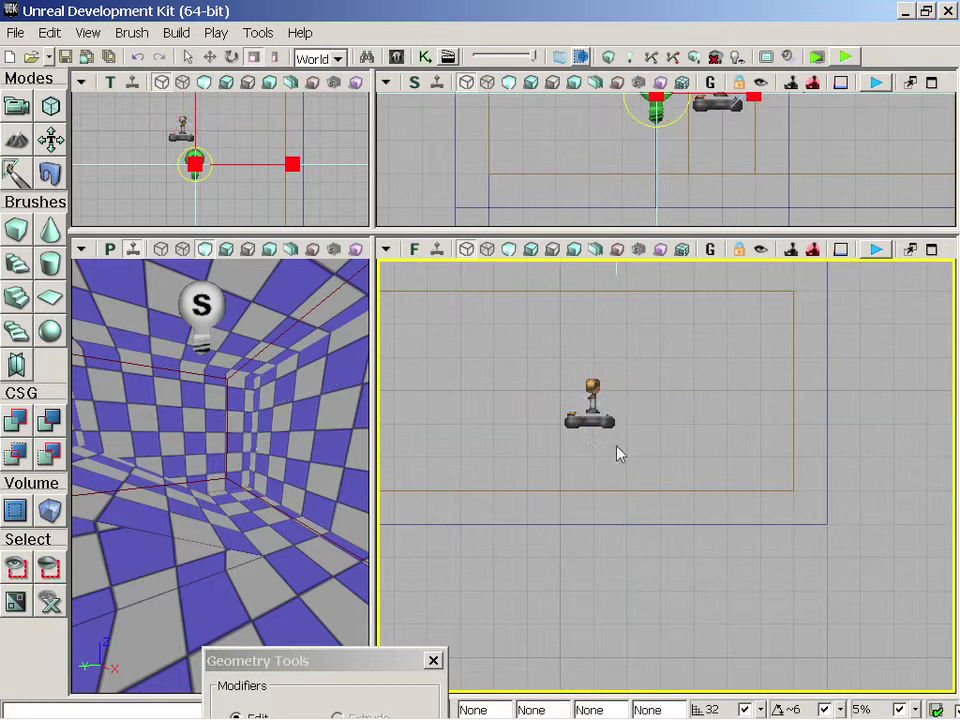
pyautogui.click(176, 33)
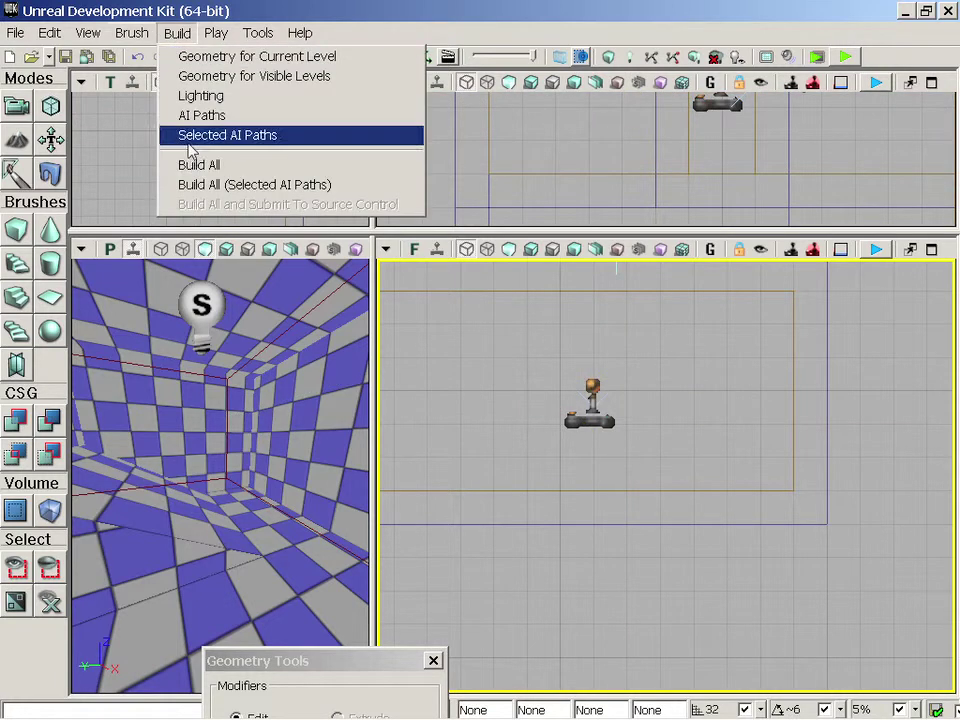
pyautogui.click(198, 165)
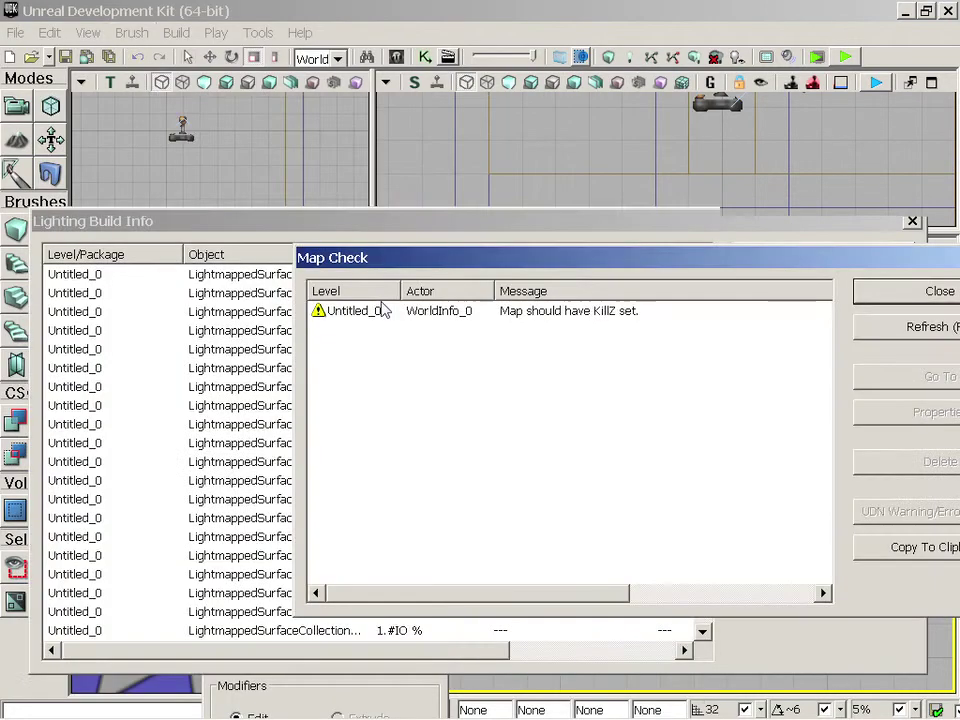
pyautogui.click(383, 262)
# Play-test the level in the editor, walking between the unlit room, corridor and ramp room to compare the lighting, and end the session
pyautogui.click(215, 33)
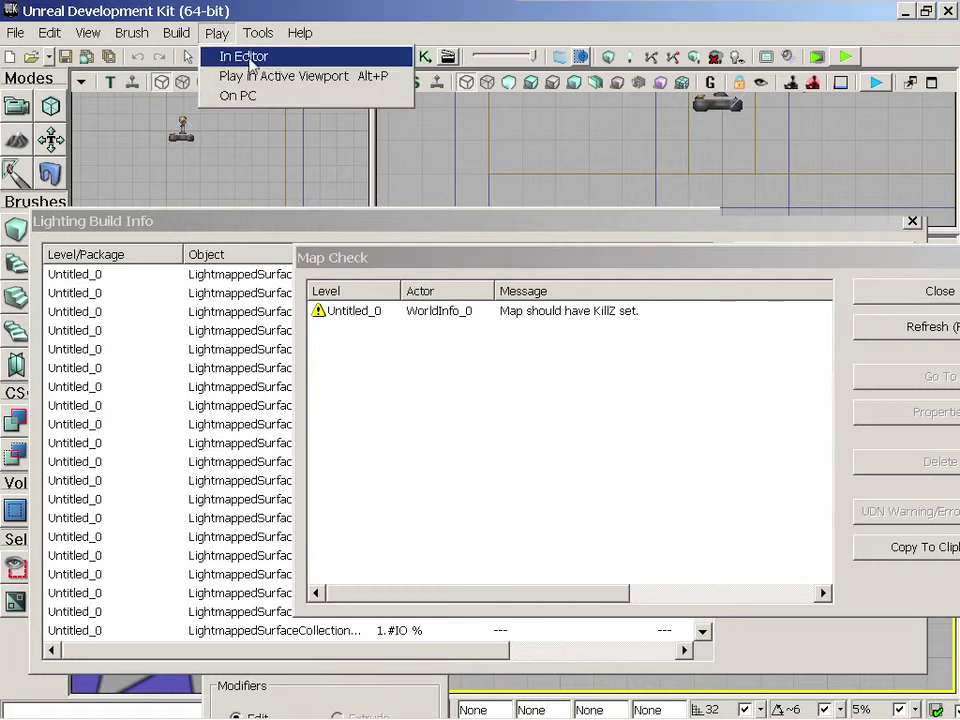
pyautogui.click(240, 56)
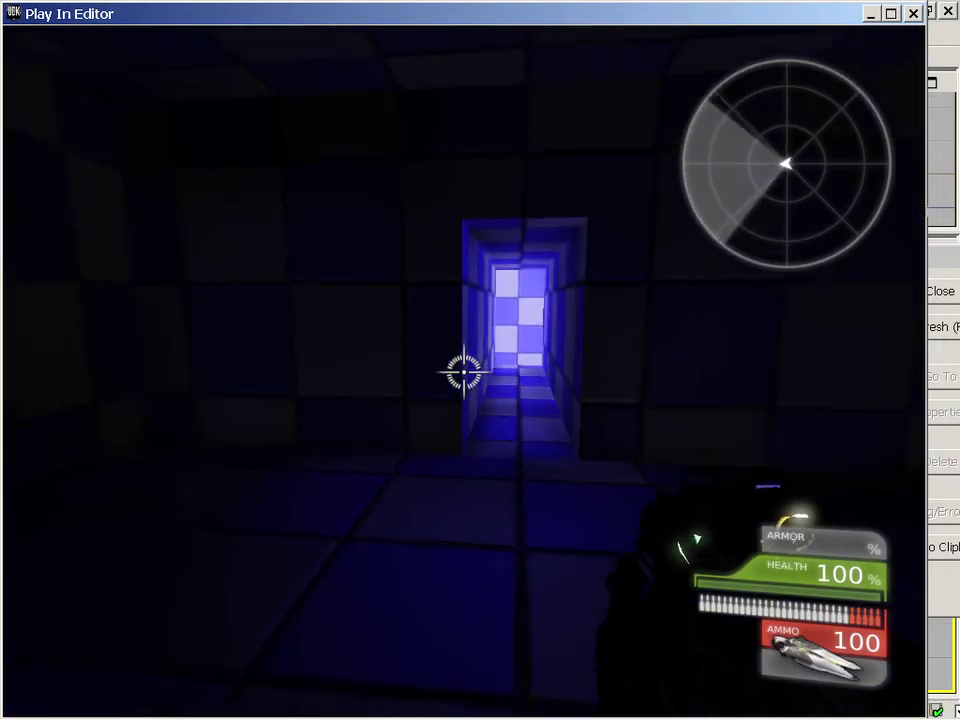
pyautogui.press('w')
pyautogui.press('s')
pyautogui.press('s')
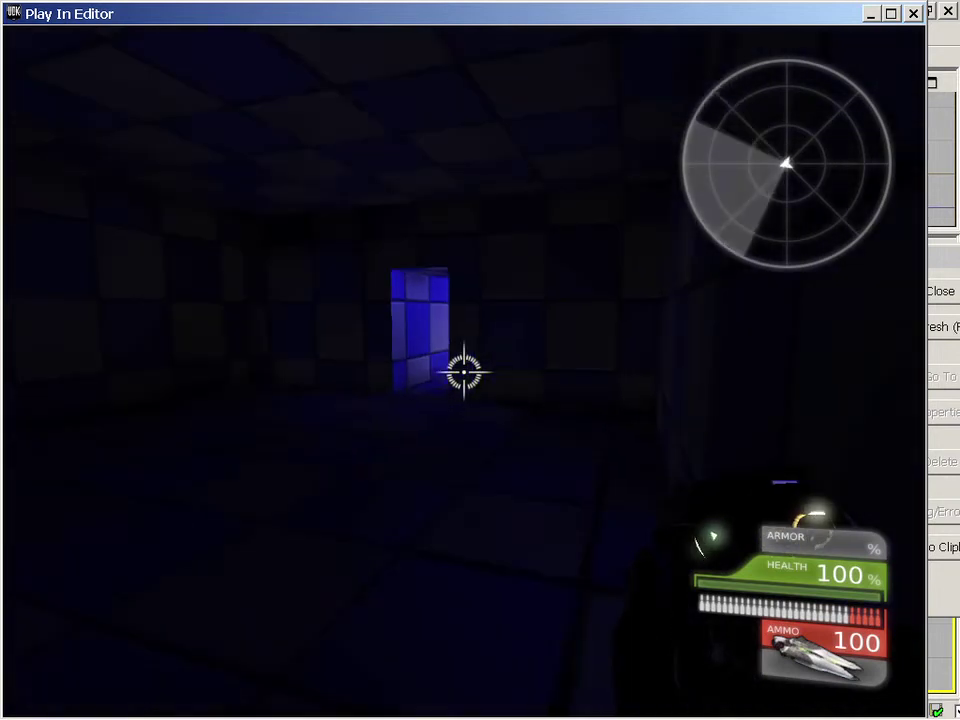
pyautogui.press('w')
pyautogui.press('w')
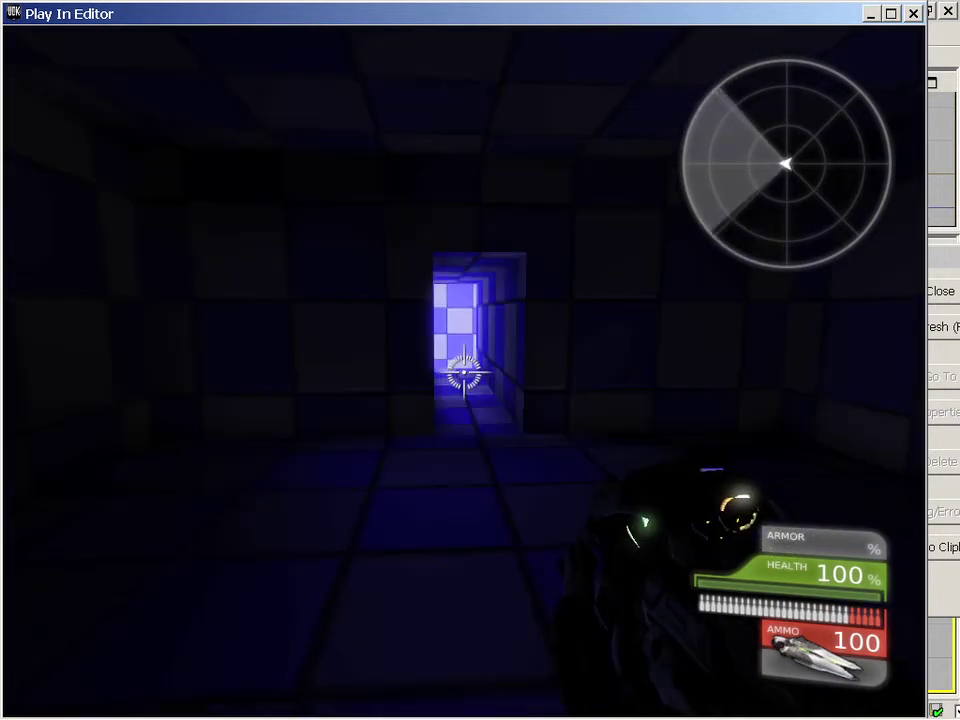
pyautogui.press('s')
pyautogui.press('w')
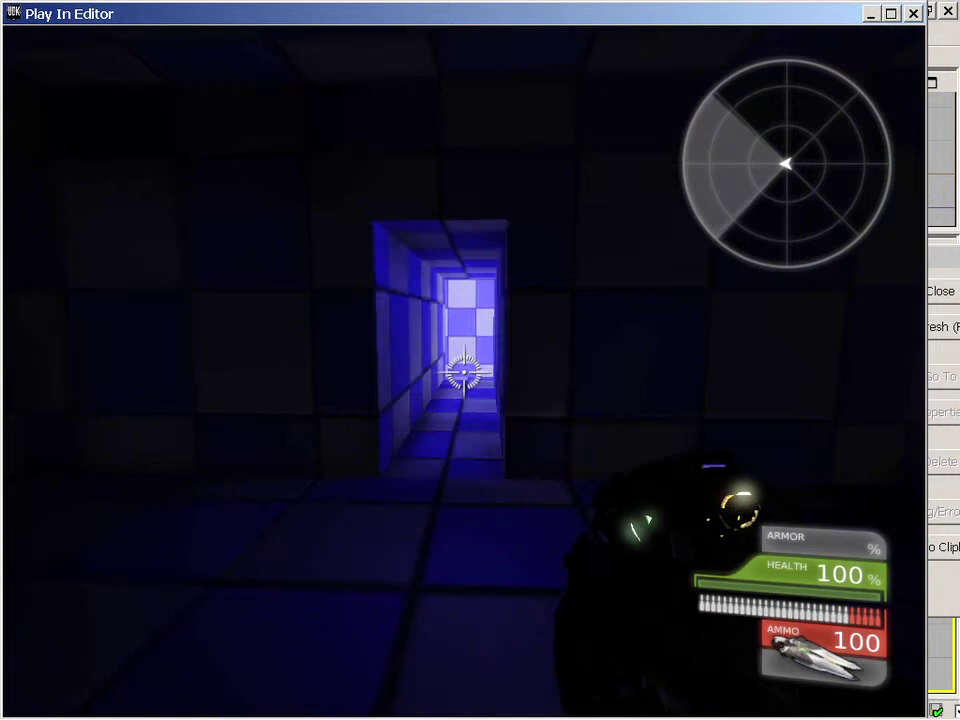
pyautogui.press('w')
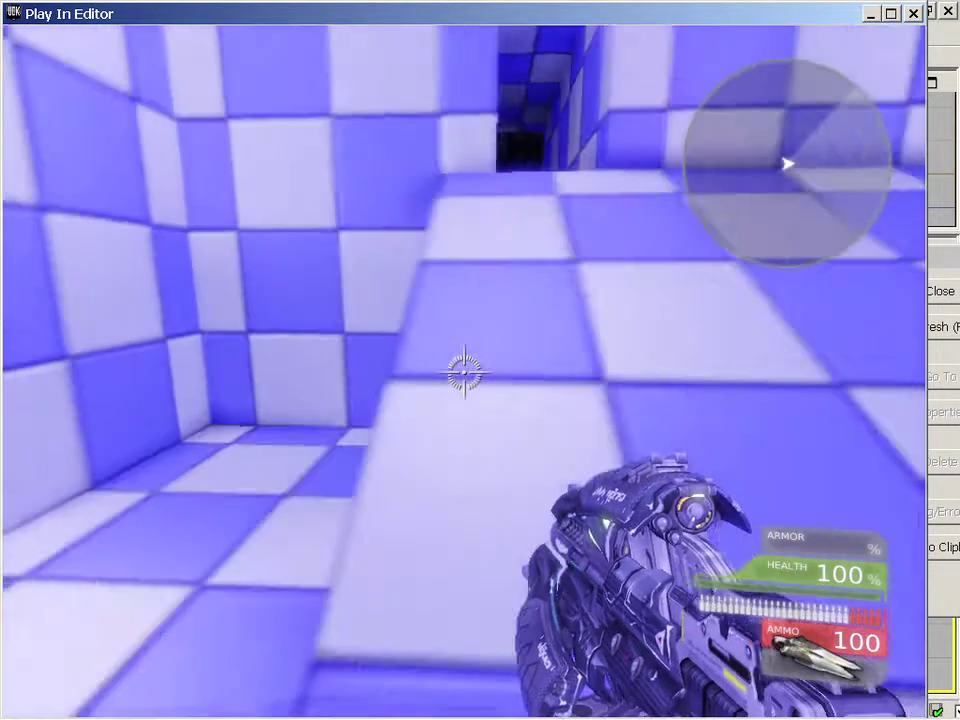
pyautogui.press('s')
pyautogui.press('w')
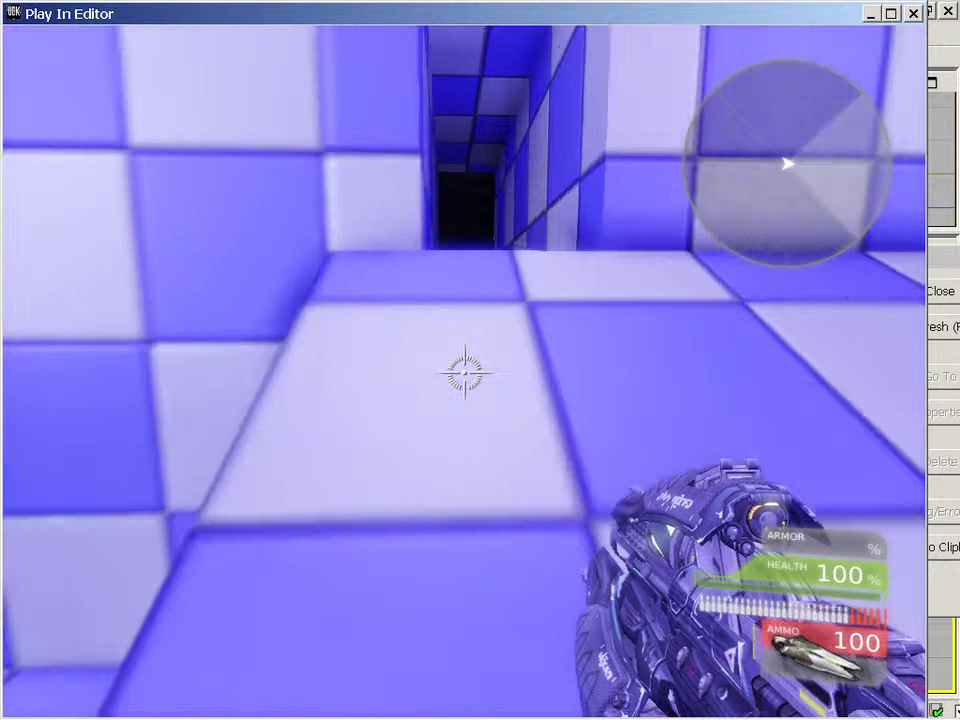
pyautogui.press('s')
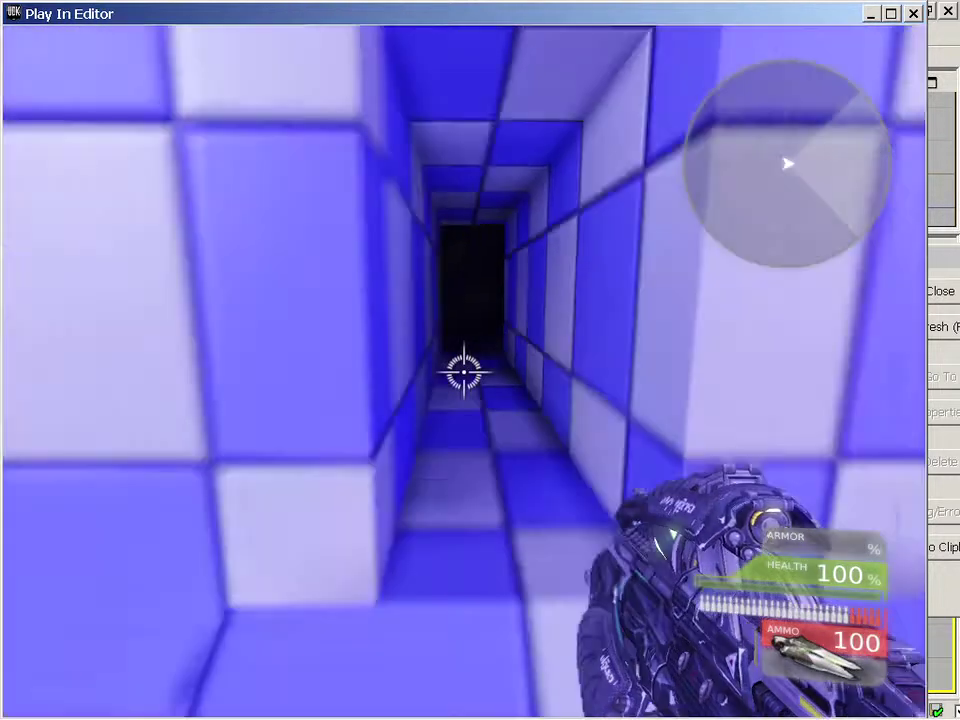
pyautogui.press('w')
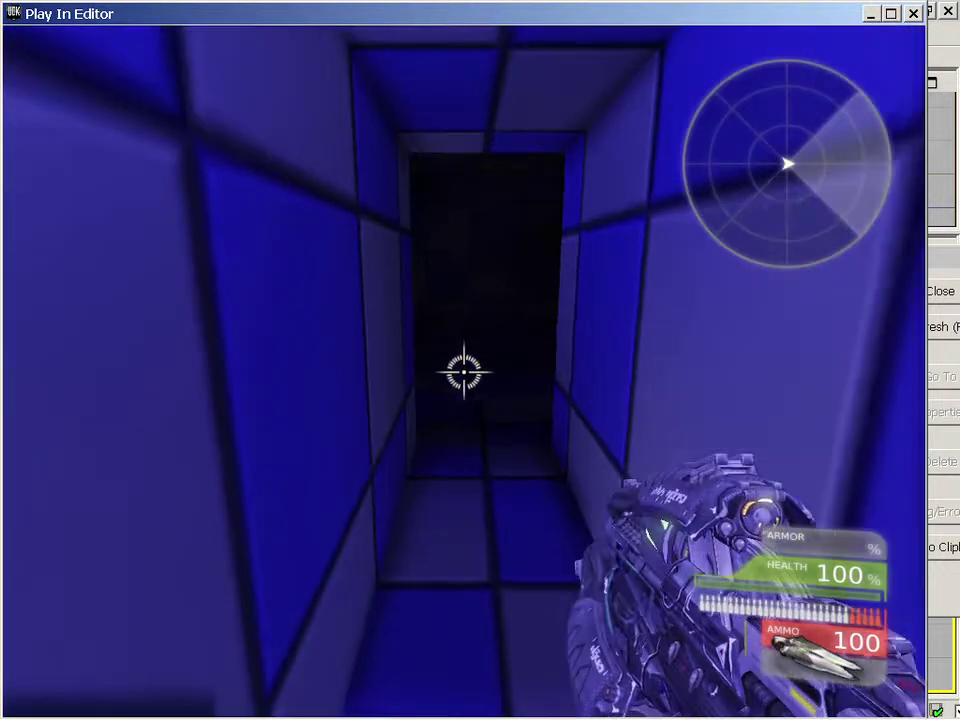
pyautogui.press('w')
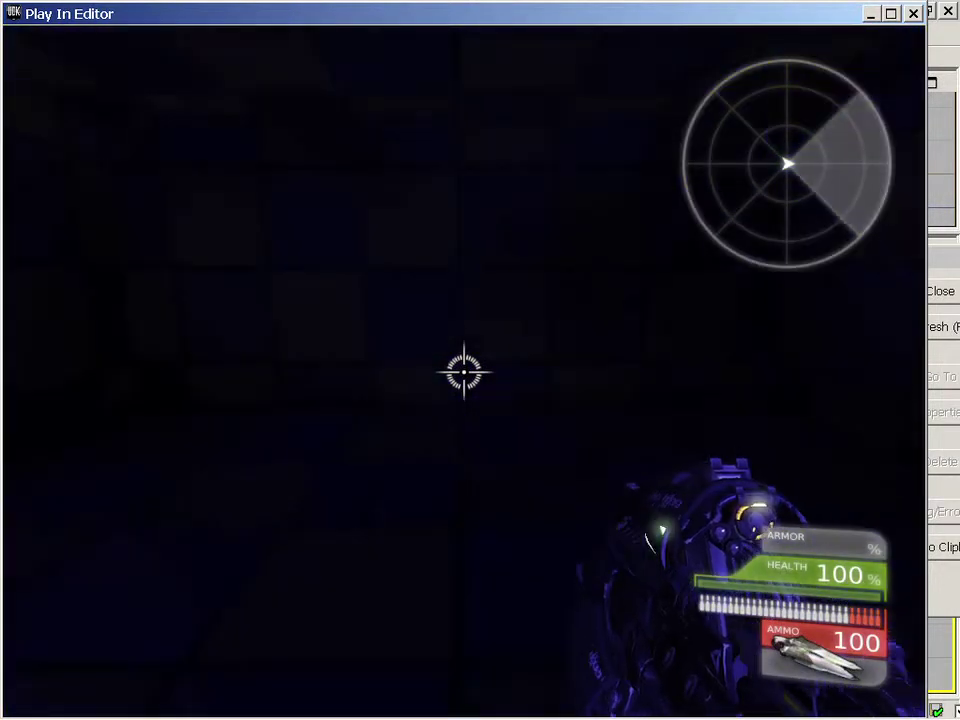
pyautogui.press('w')
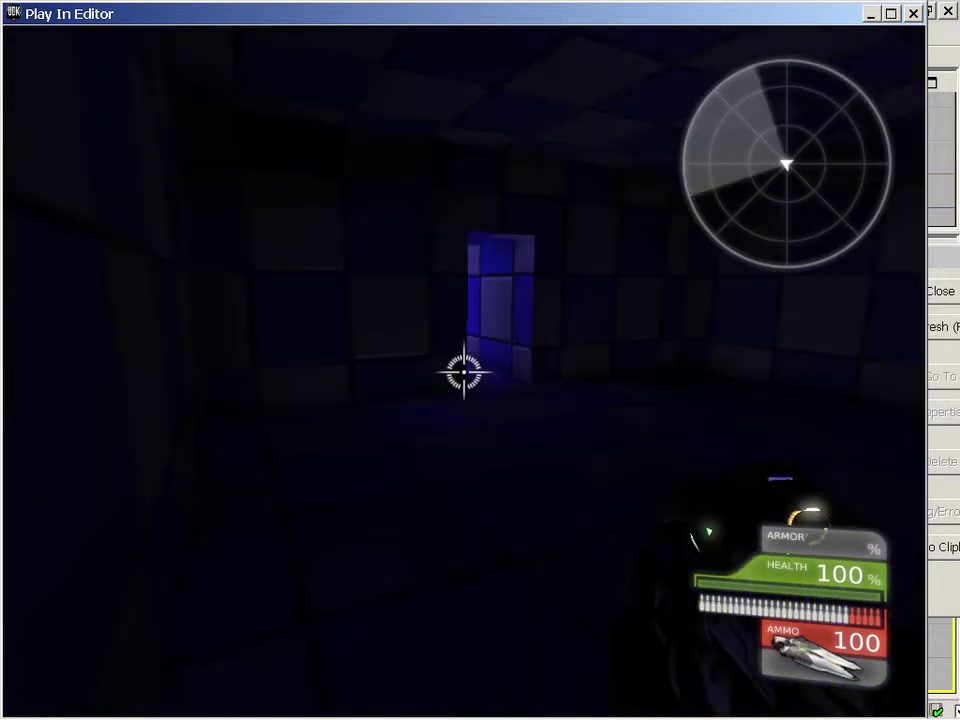
pyautogui.press('w')
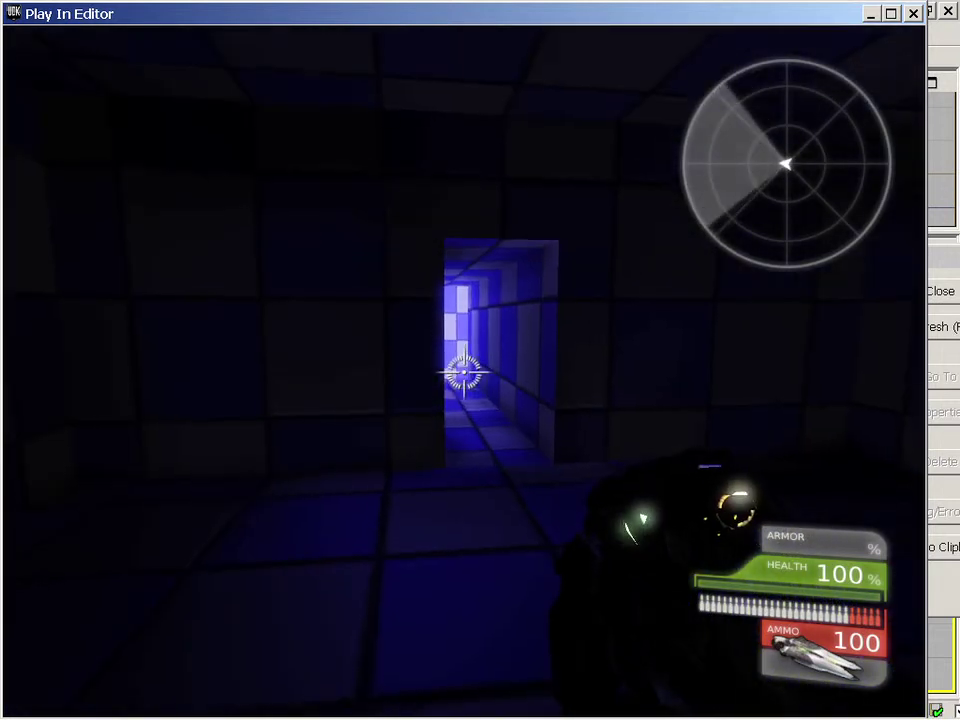
pyautogui.press('Escape')
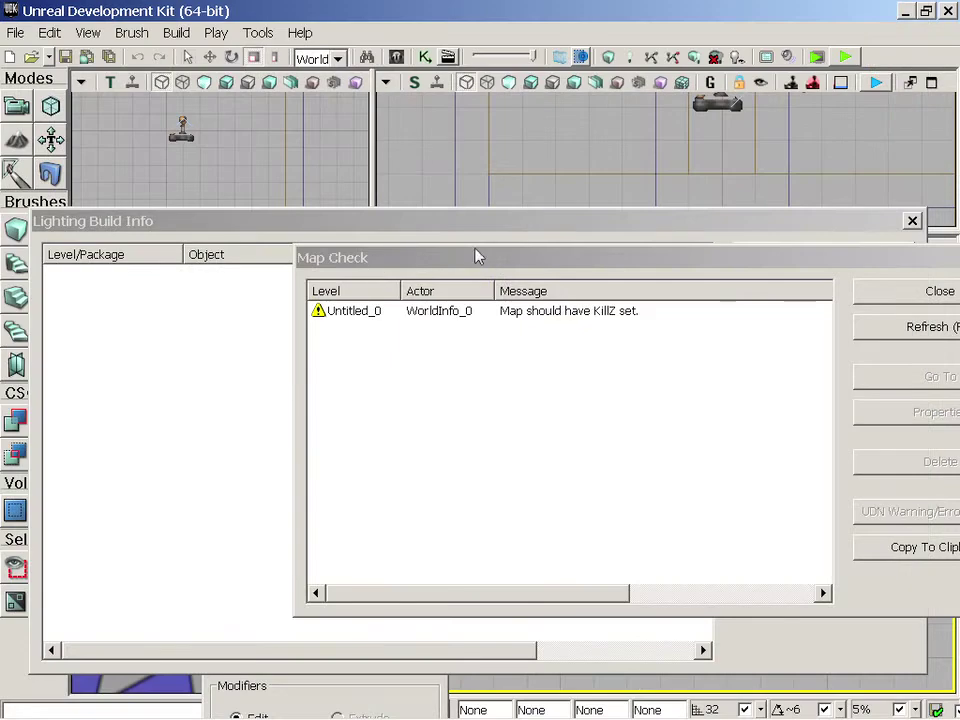
# Close the Lighting Build Info and Map Check windows and turn the perspective view towards the PlayerStart
pyautogui.moveTo(467, 264); pyautogui.dragTo(128, 432)
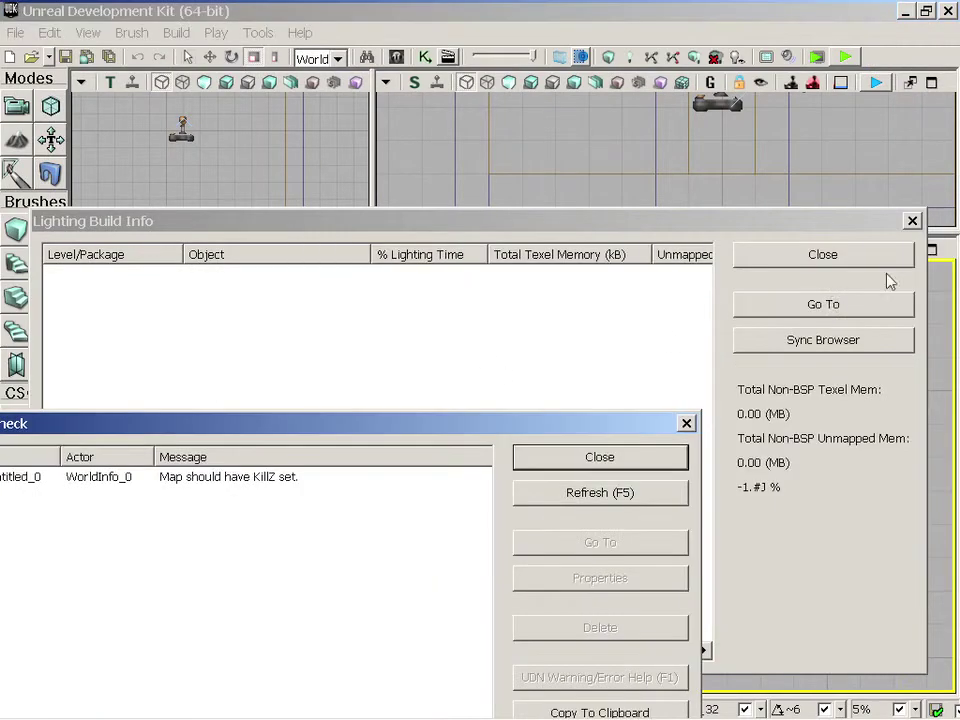
pyautogui.click(910, 228)
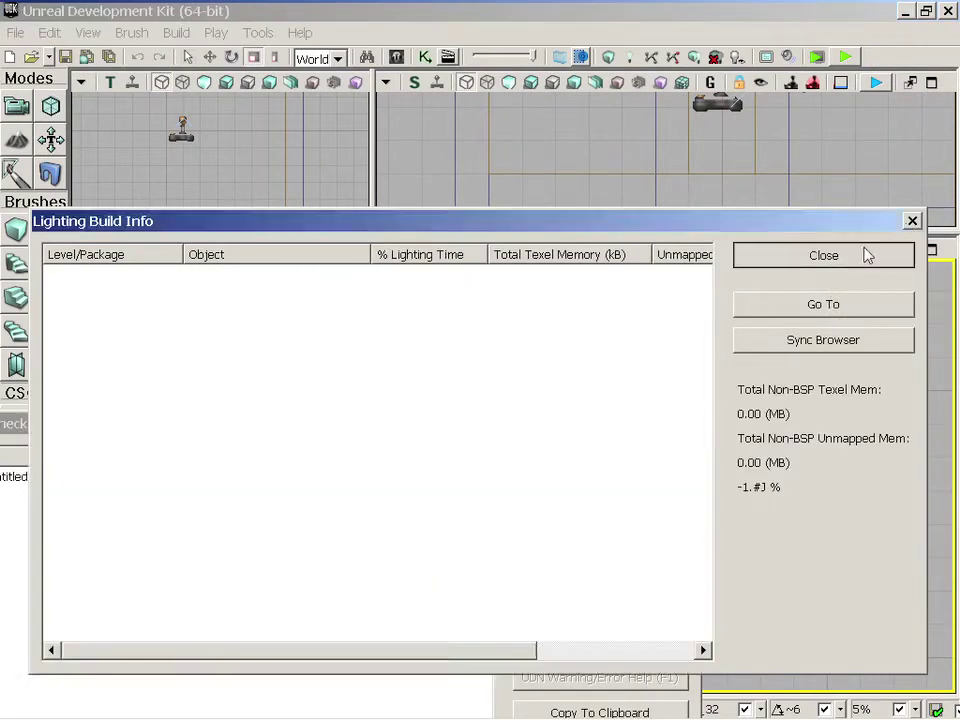
pyautogui.click(864, 253)
pyautogui.moveTo(480, 436); pyautogui.dragTo(263, 514)
pyautogui.moveTo(220, 380); pyautogui.dragTo(230, 360)
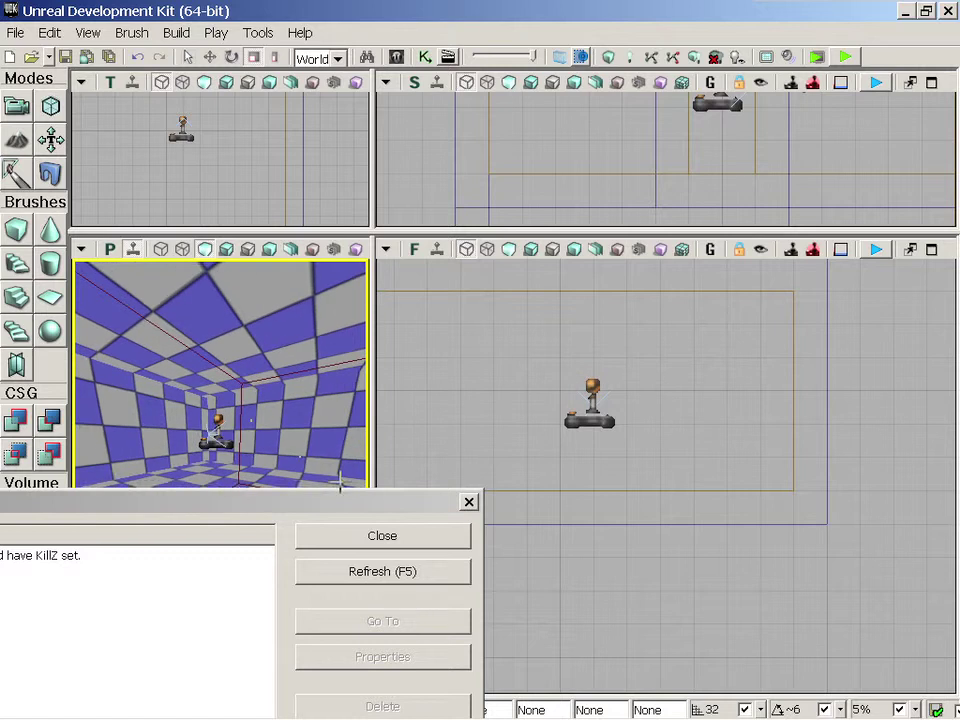
pyautogui.click(440, 545)
# Add a point light on the floor of the PlayerStart room and raise it to about the room's mid-height
pyautogui.rightClick(214, 536)
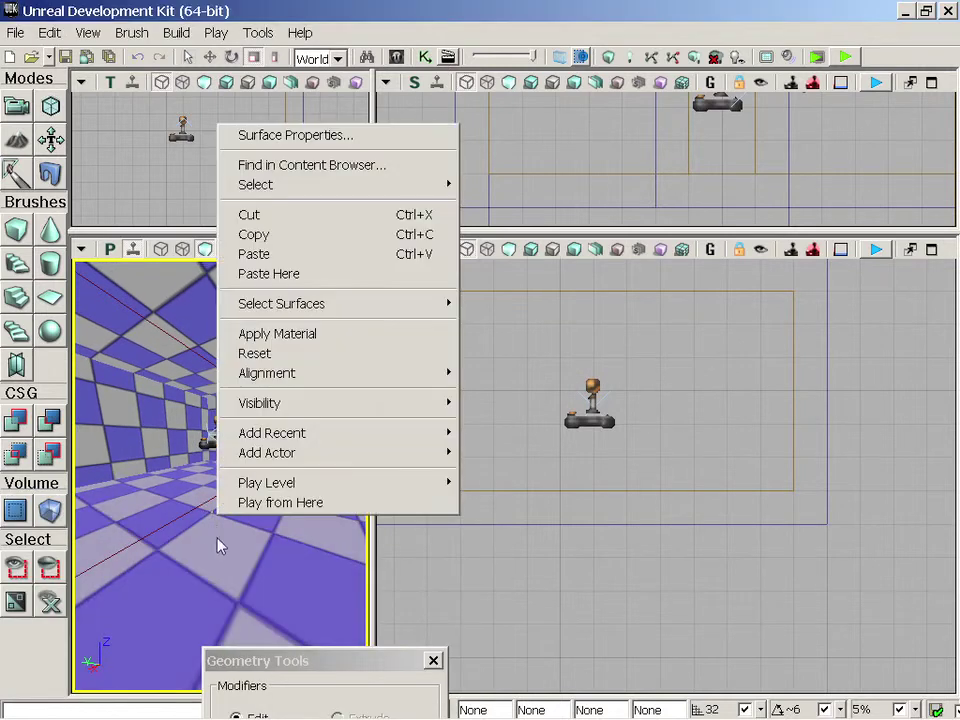
pyautogui.moveTo(377, 458)
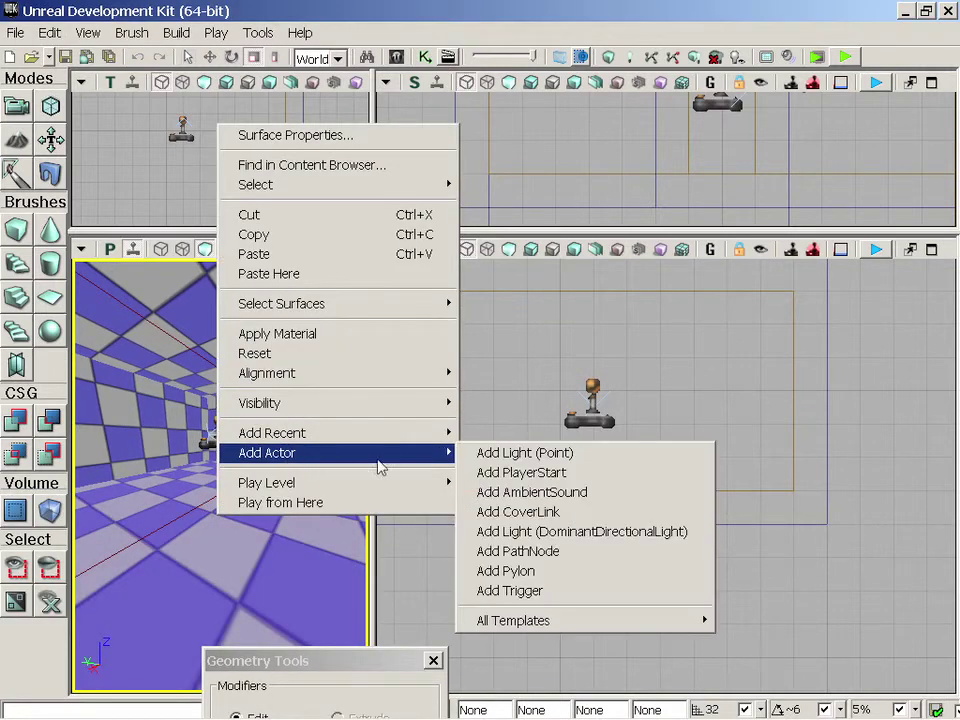
pyautogui.click(549, 470)
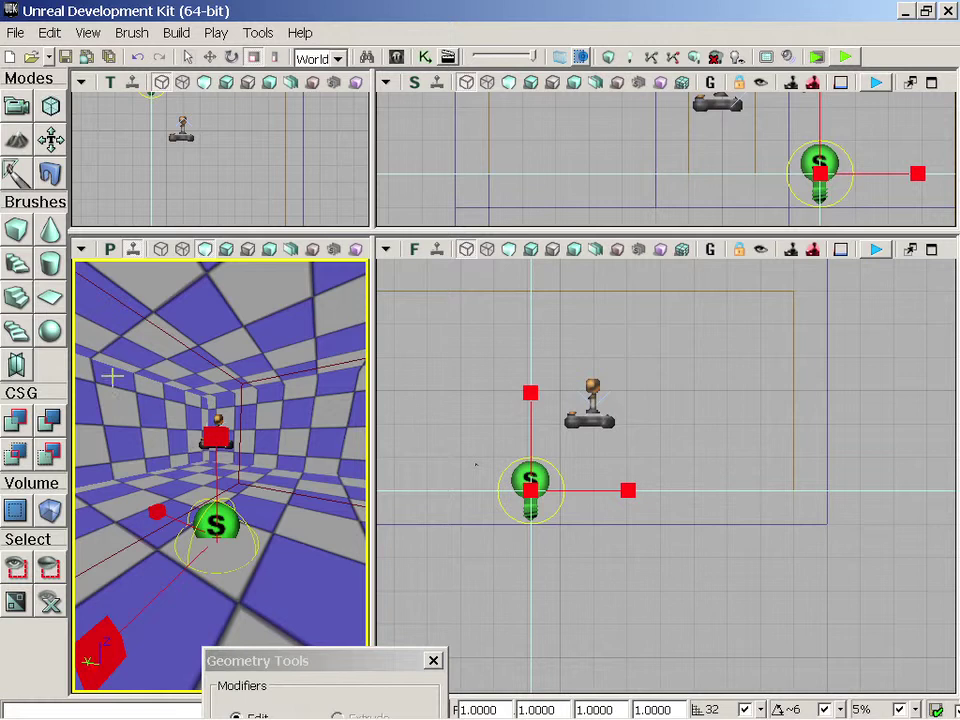
pyautogui.click(209, 57)
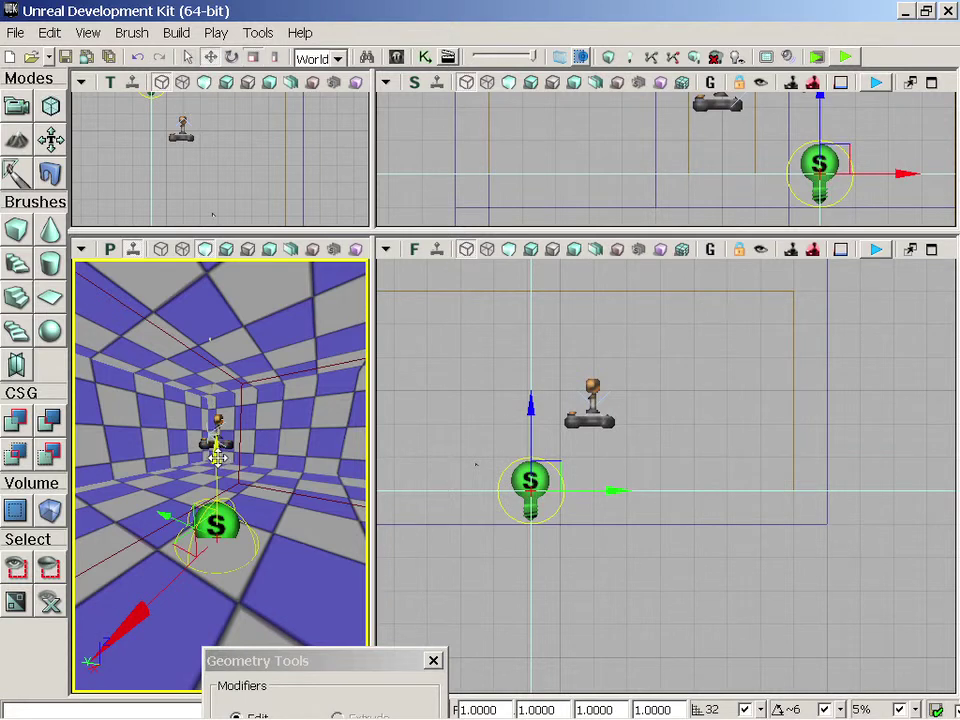
pyautogui.moveTo(217, 457); pyautogui.dragTo(217, 455)
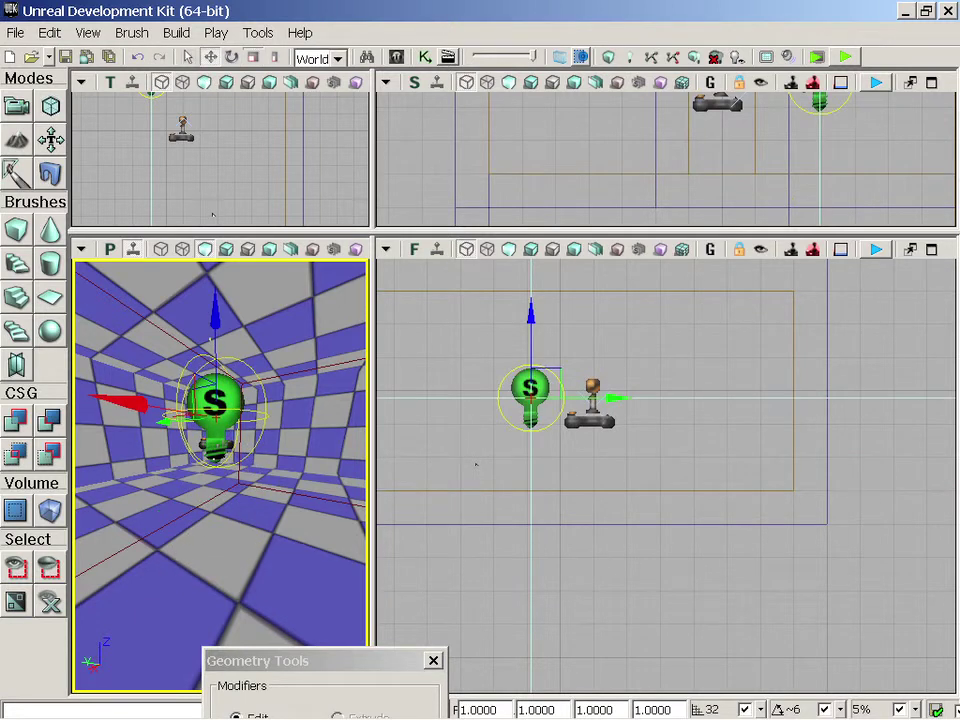
# Open the new point light's properties, expand its Point Light Component settings, and enlarge and reposition the properties window
pyautogui.doubleClick(226, 459)
pyautogui.click(106, 150)
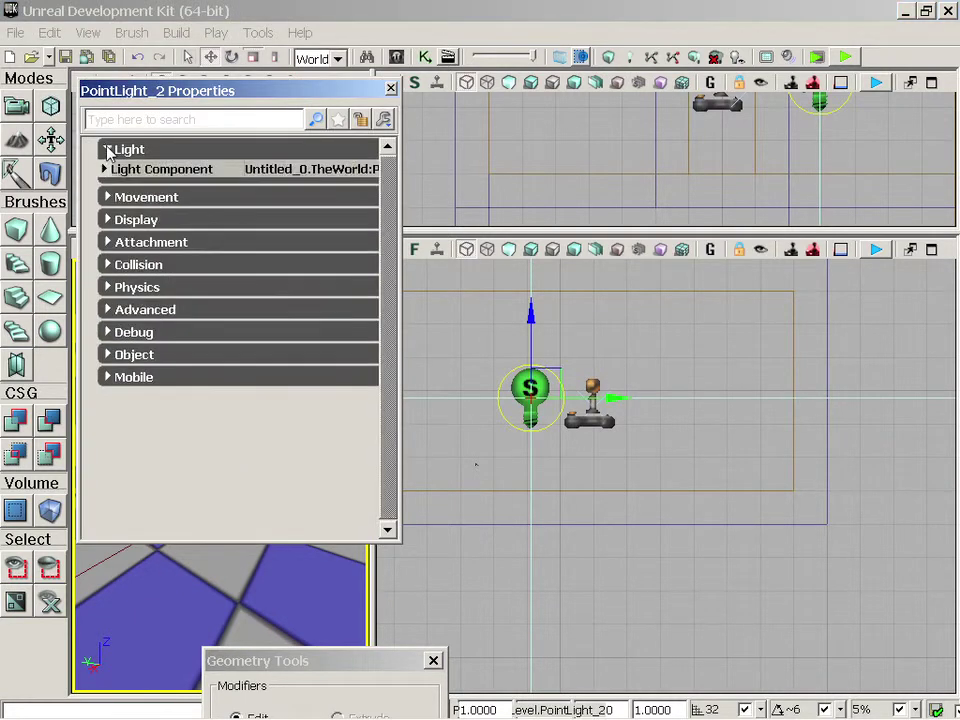
pyautogui.click(103, 170)
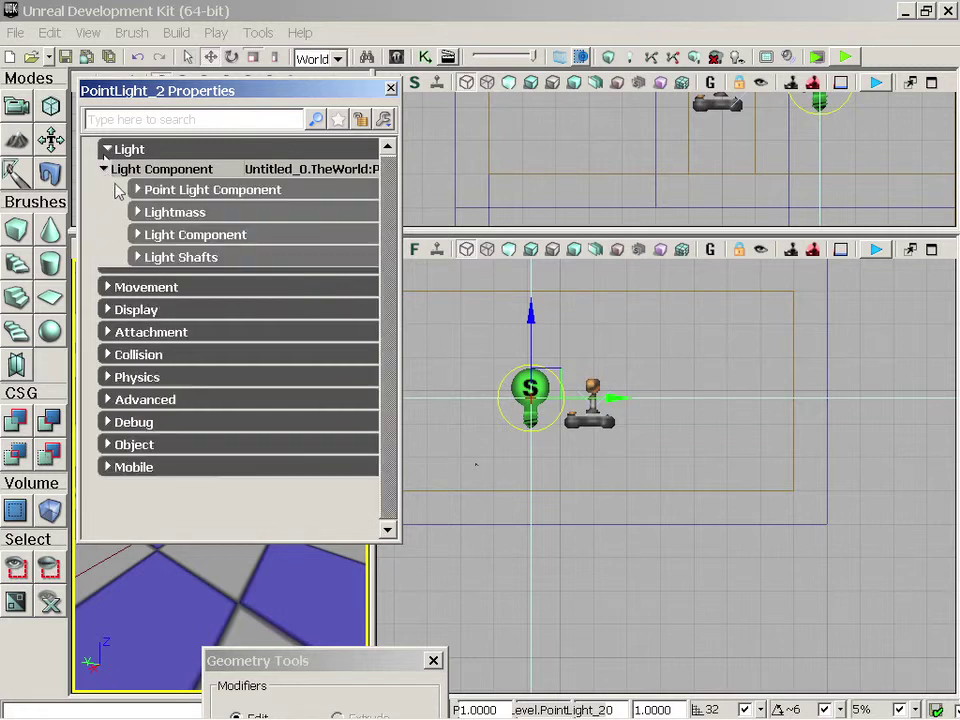
pyautogui.click(137, 190)
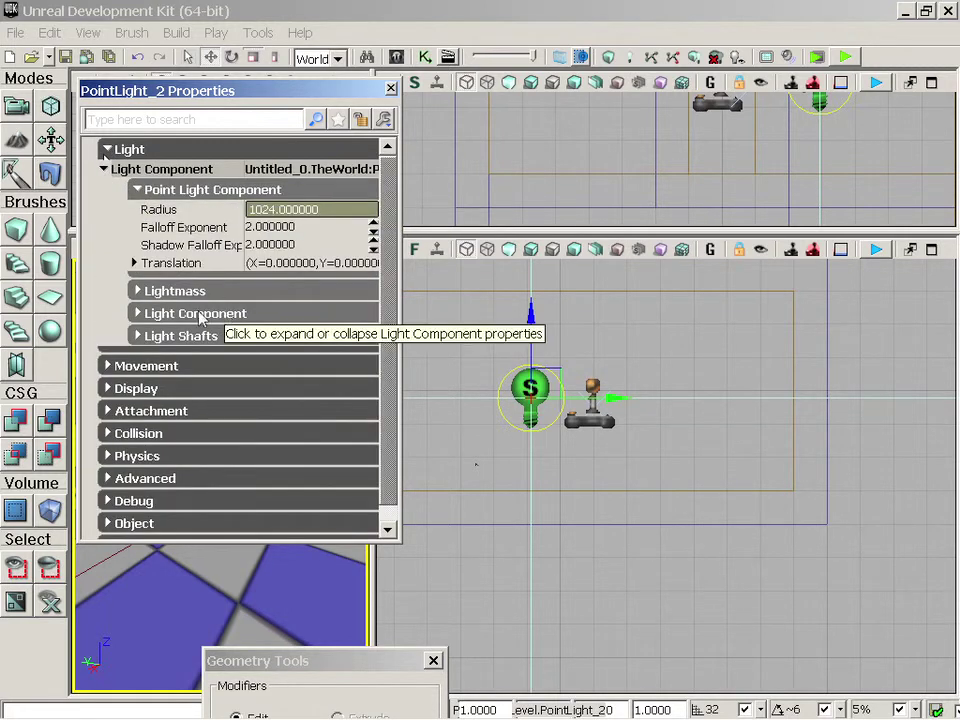
pyautogui.scroll(-1, 186, 320)
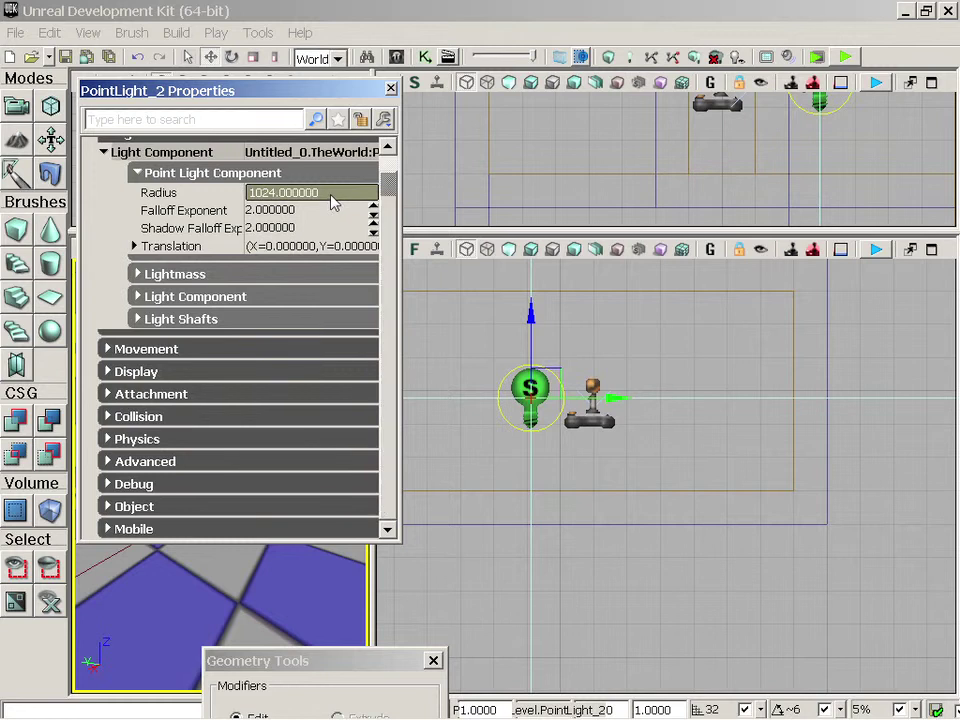
pyautogui.moveTo(395, 541); pyautogui.dragTo(766, 629)
pyautogui.moveTo(268, 113); pyautogui.dragTo(862, 333)
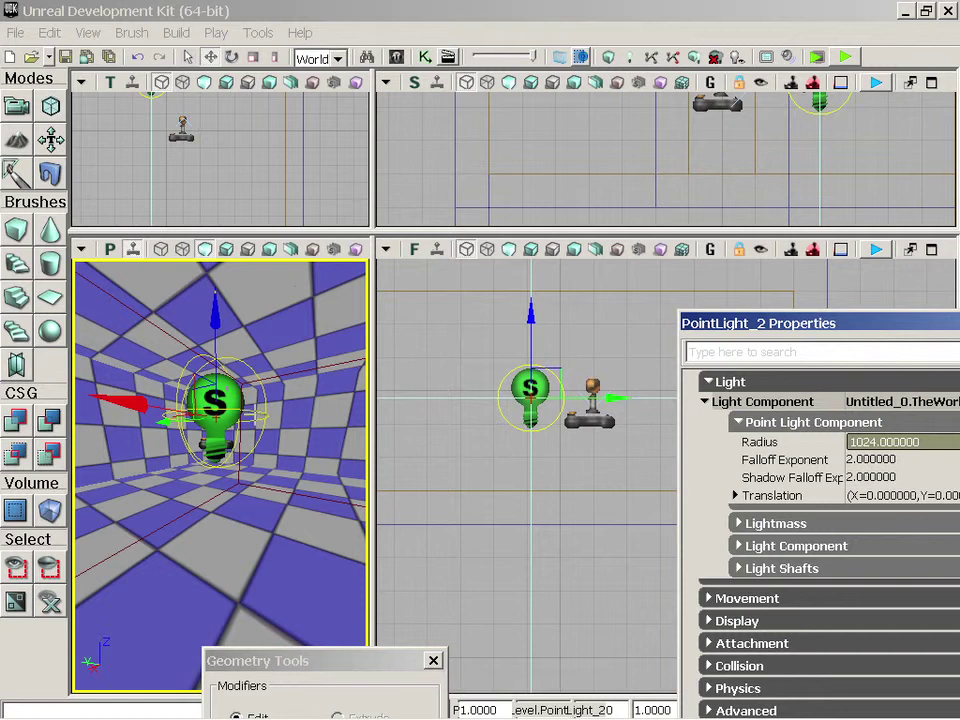
pyautogui.moveTo(800, 330); pyautogui.dragTo(425, 174)
# Expand the point light's Lightmass and inner Light Component settings and lower its Brightness to about 0.56
pyautogui.click(361, 340)
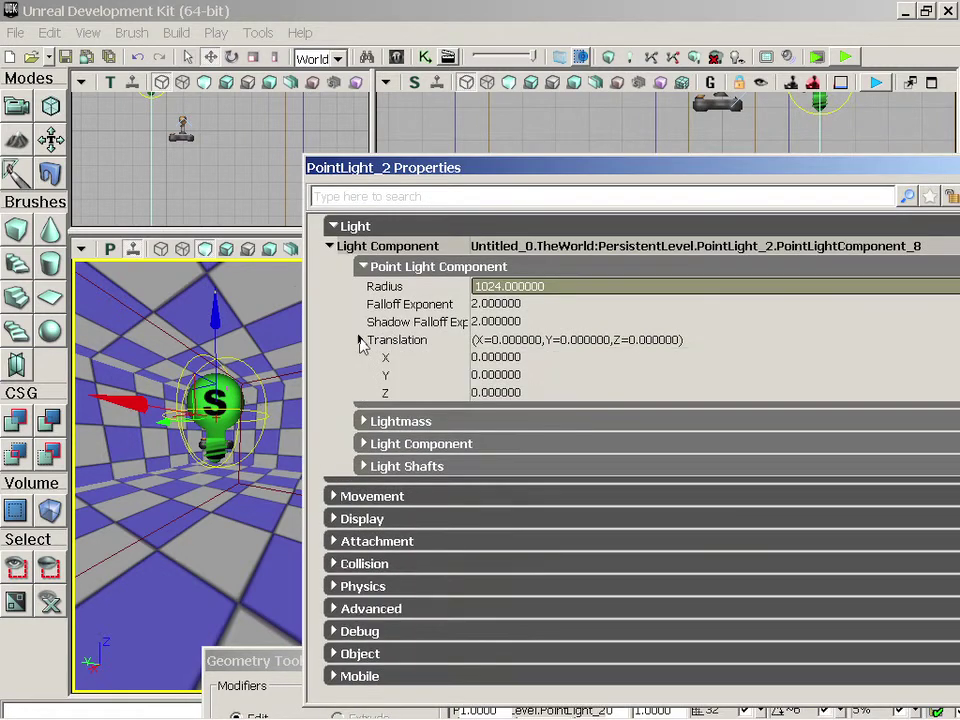
pyautogui.click(361, 340)
pyautogui.click(364, 368)
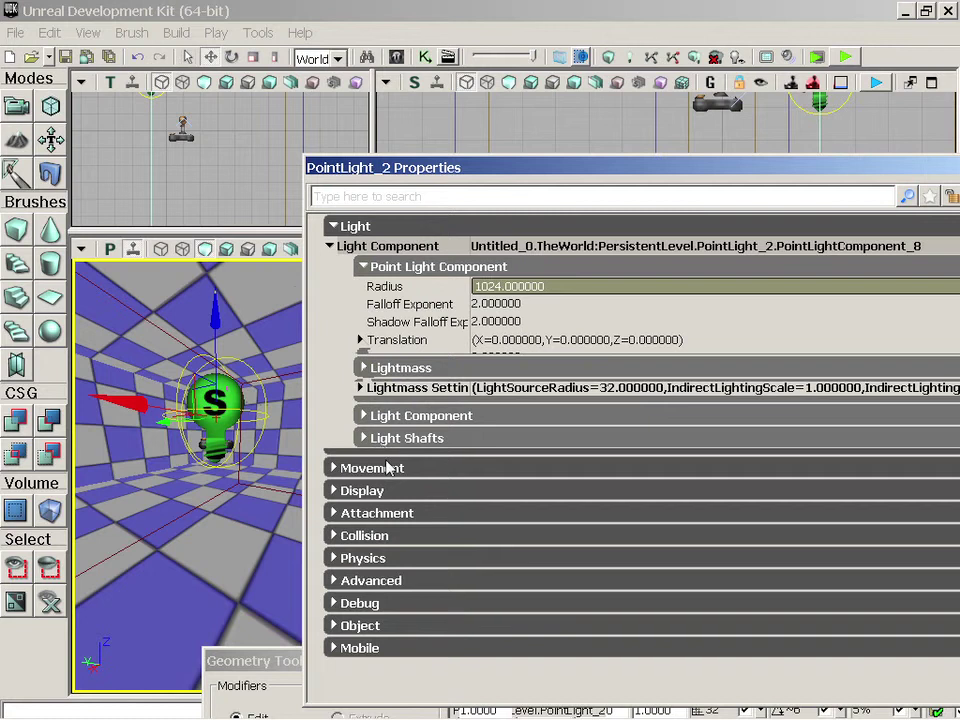
pyautogui.click(373, 418)
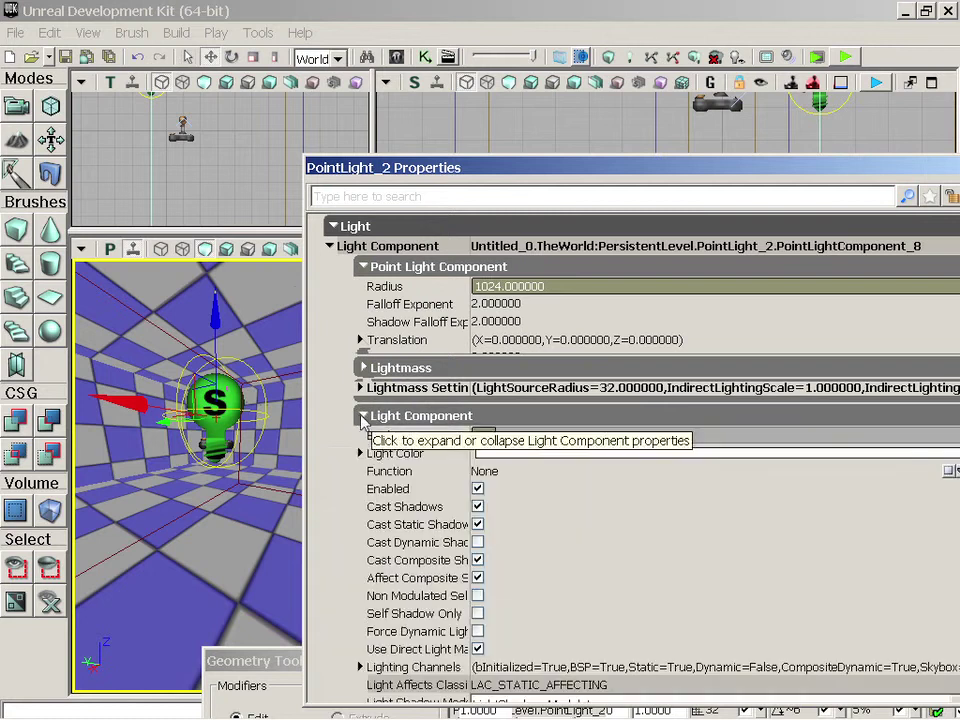
pyautogui.scroll(-1, 413, 435)
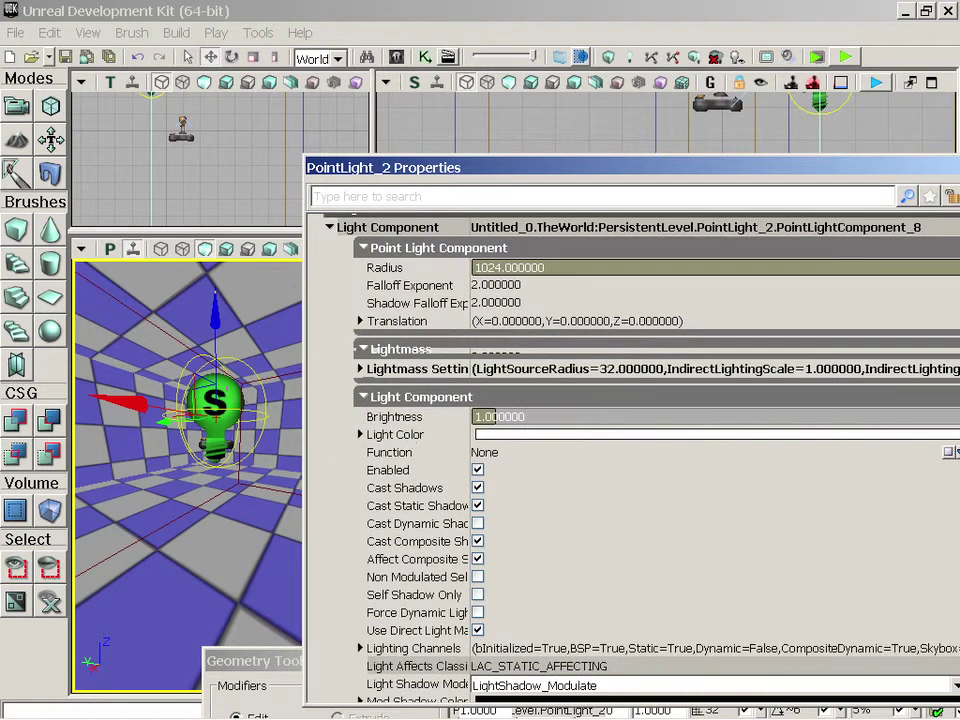
pyautogui.moveTo(500, 417); pyautogui.dragTo(481, 421)
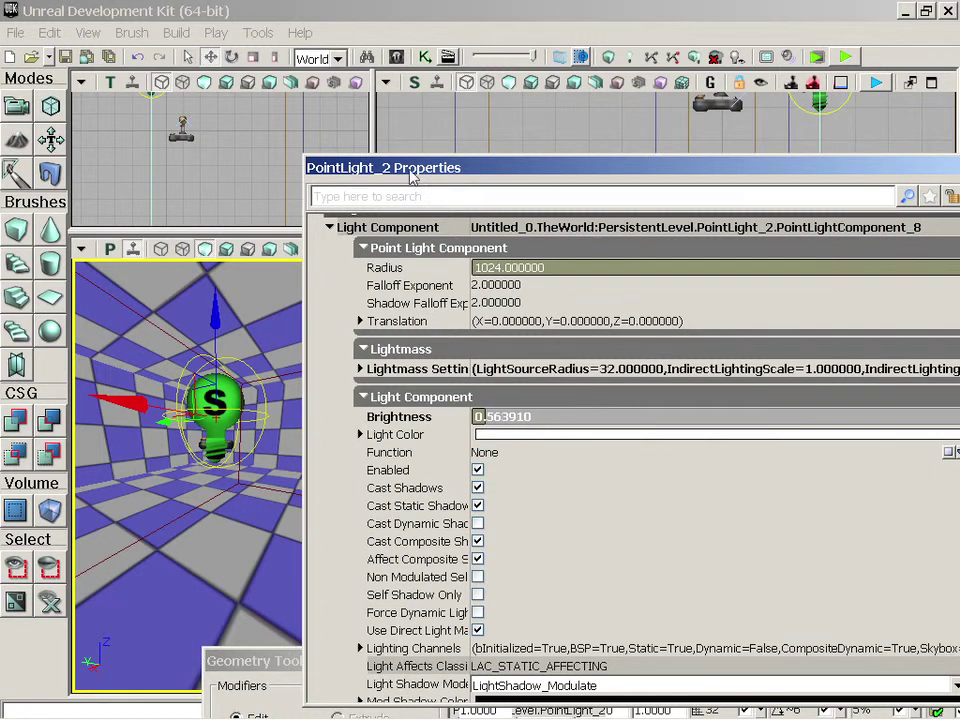
# Move the properties window clear of the perspective view, run Build All on the level and close the Map Check window
pyautogui.moveTo(400, 168); pyautogui.dragTo(651, 294)
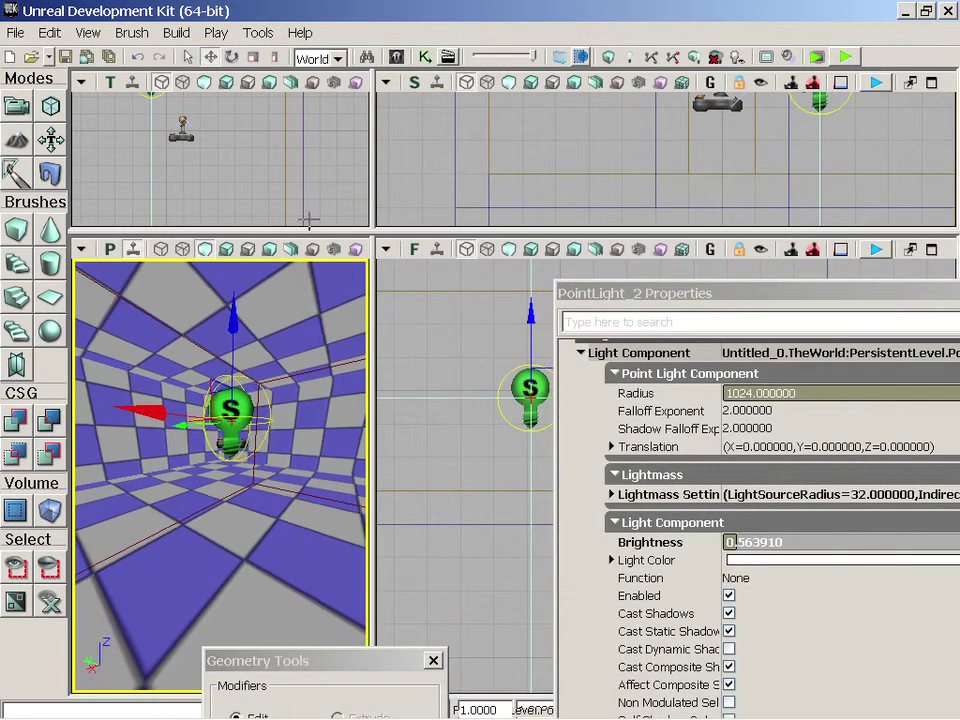
pyautogui.click(176, 32)
pyautogui.click(188, 165)
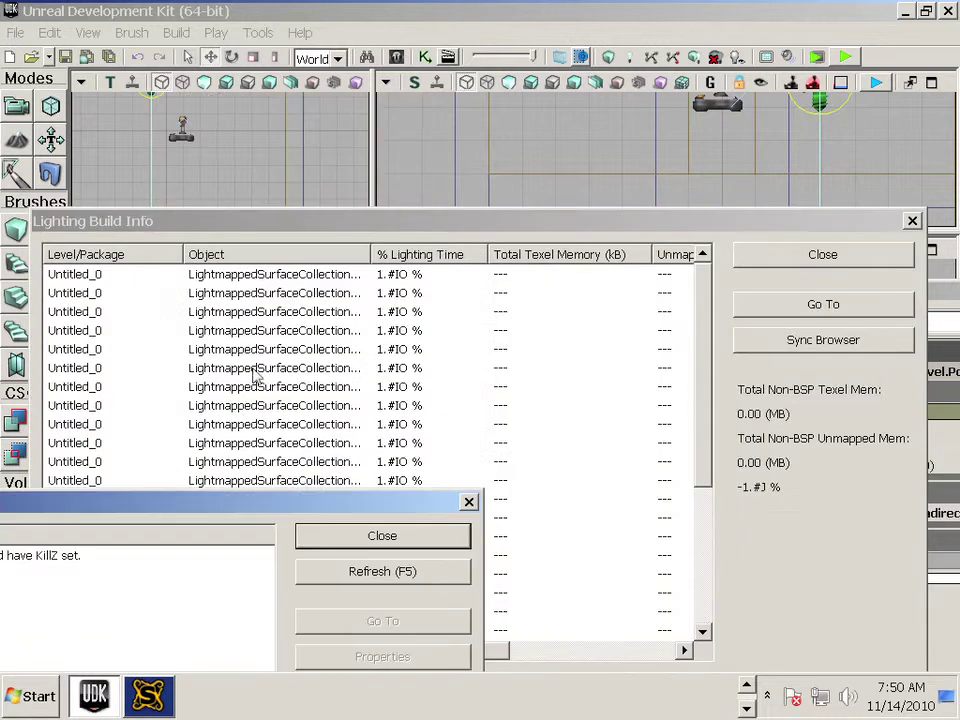
pyautogui.click(403, 537)
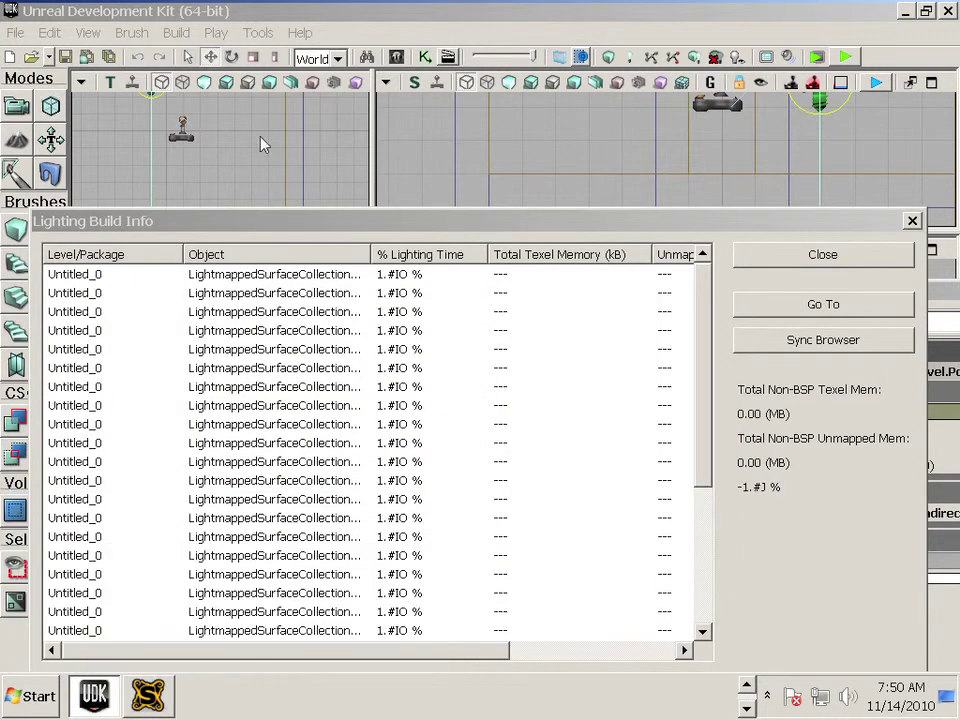
# Play-test the level in the editor, walking from the PlayerStart room towards the ramp room to compare brightness, and end the session
pyautogui.click(216, 32)
pyautogui.click(176, 57)
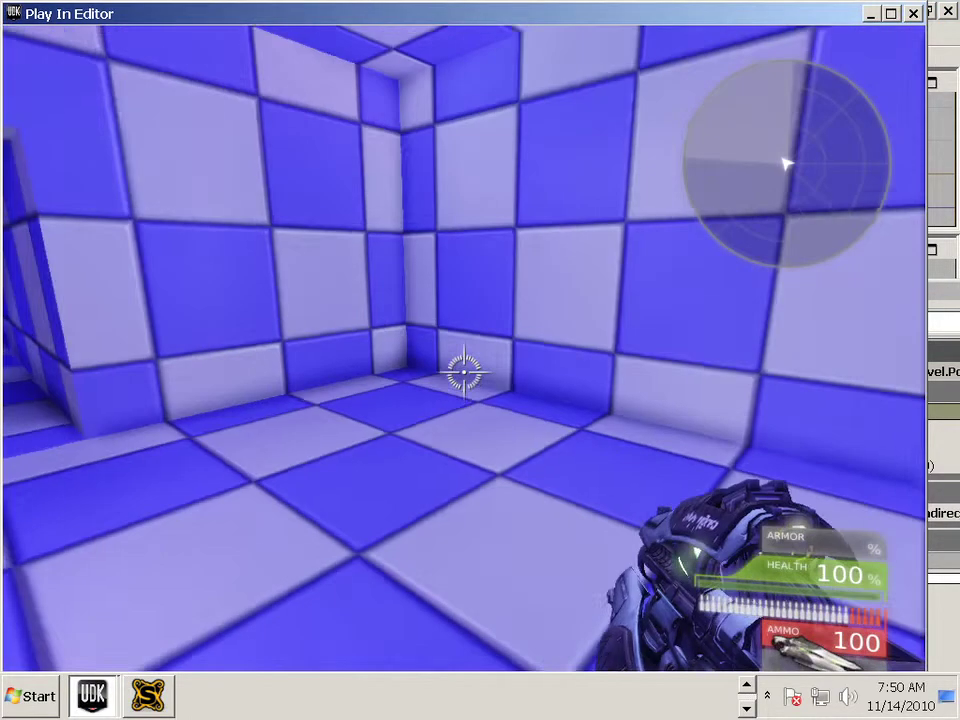
pyautogui.press('w')
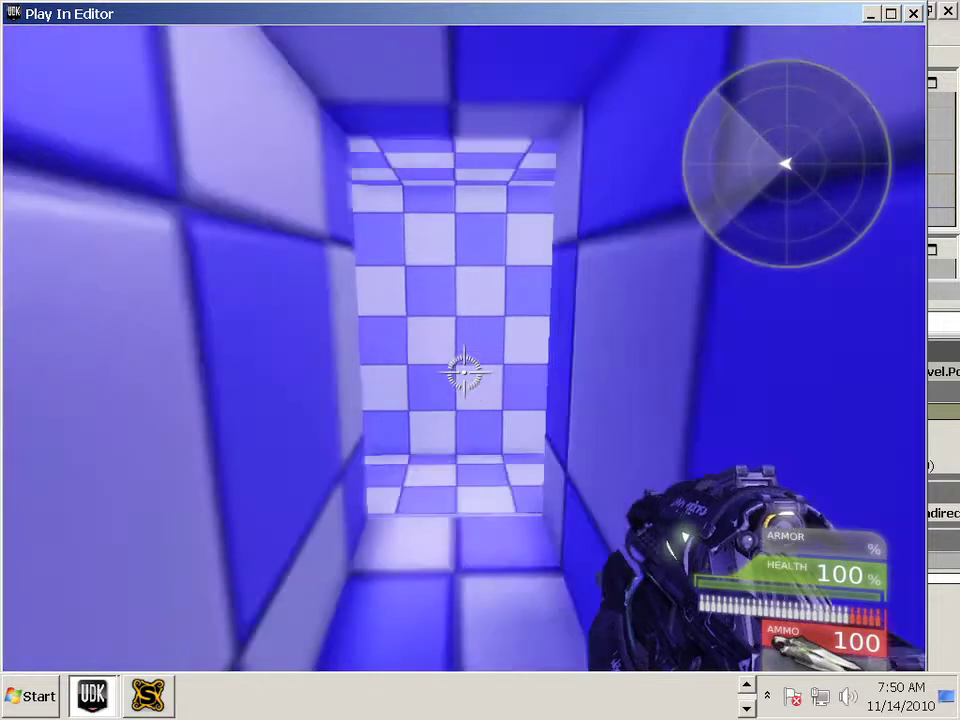
pyautogui.press('s')
pyautogui.press('Escape')
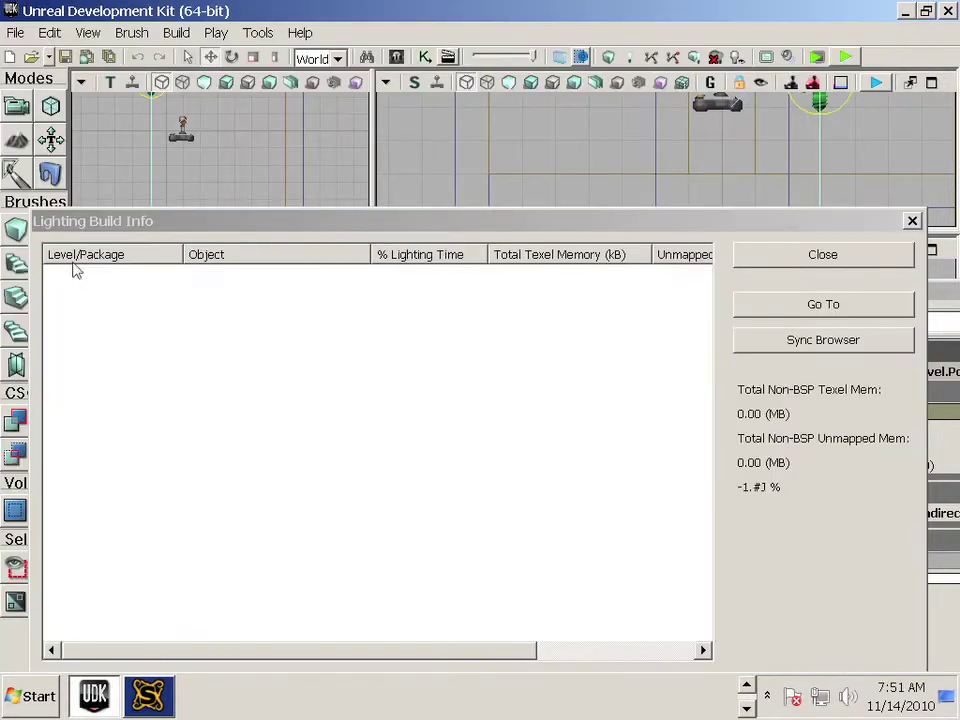
# Lower the point light's Brightness to about 0.15 and rebuild the level with Build All, closing the build report and Map Check windows
pyautogui.click(786, 255)
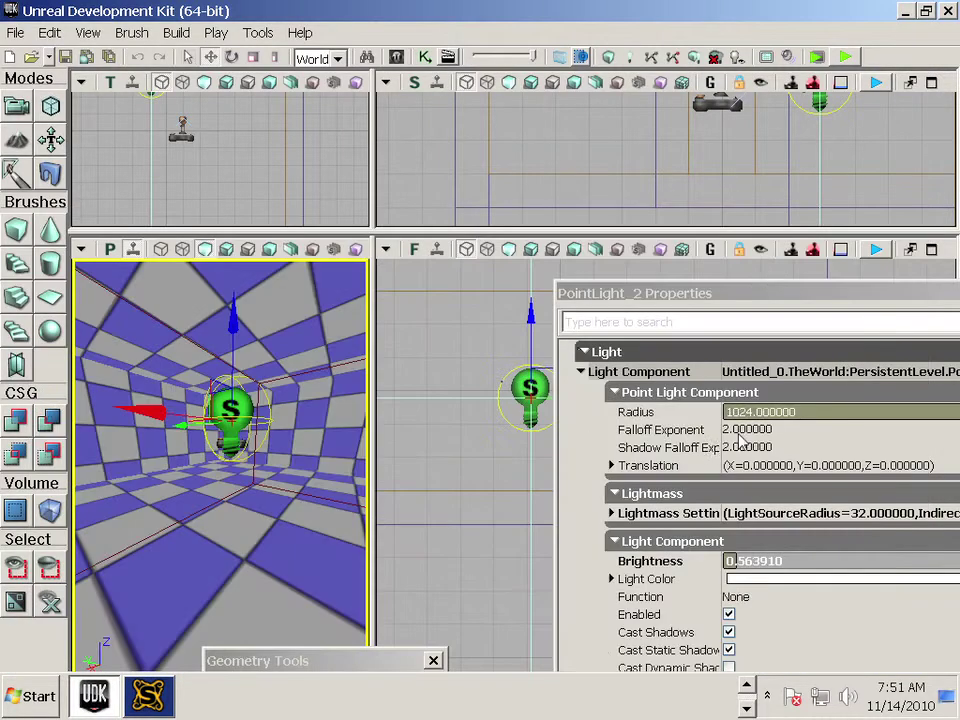
pyautogui.moveTo(760, 562); pyautogui.dragTo(721, 565)
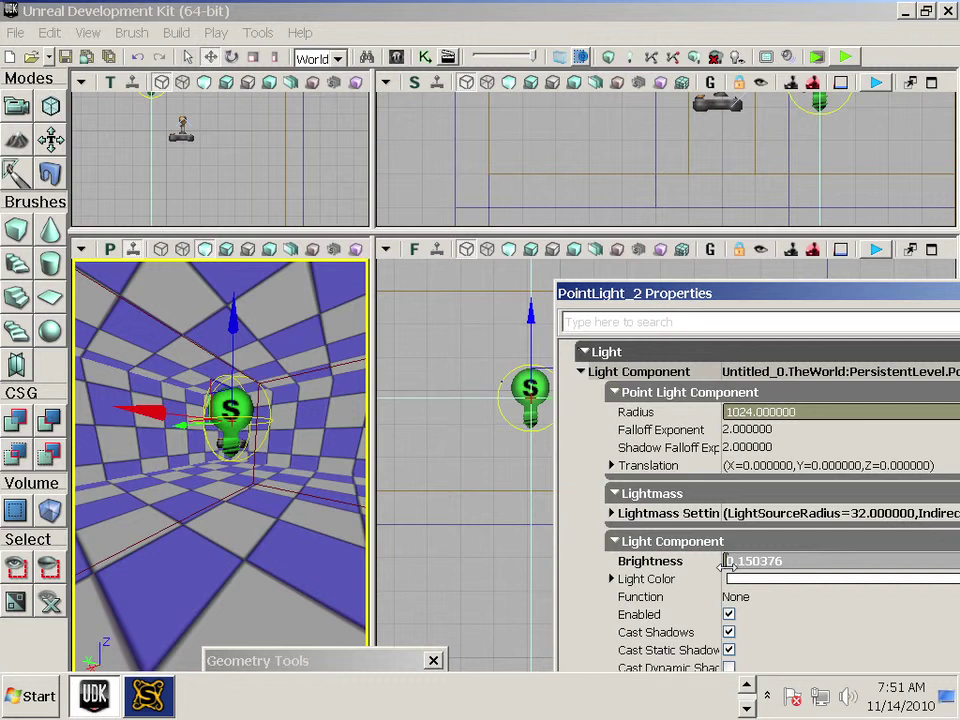
pyautogui.click(217, 36)
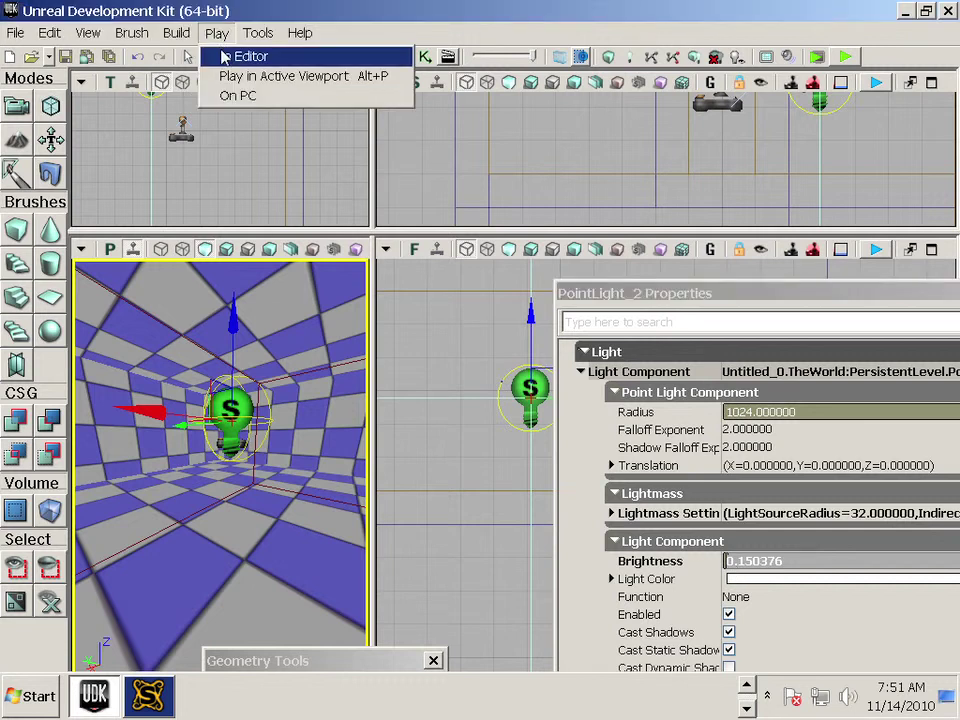
pyautogui.moveTo(176, 32)
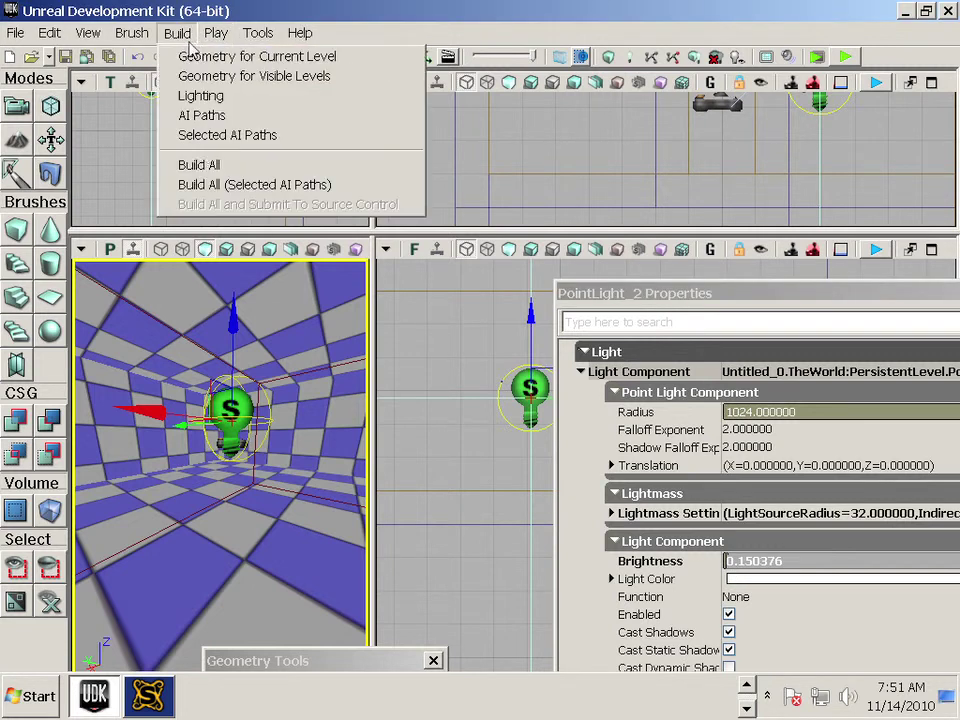
pyautogui.click(205, 165)
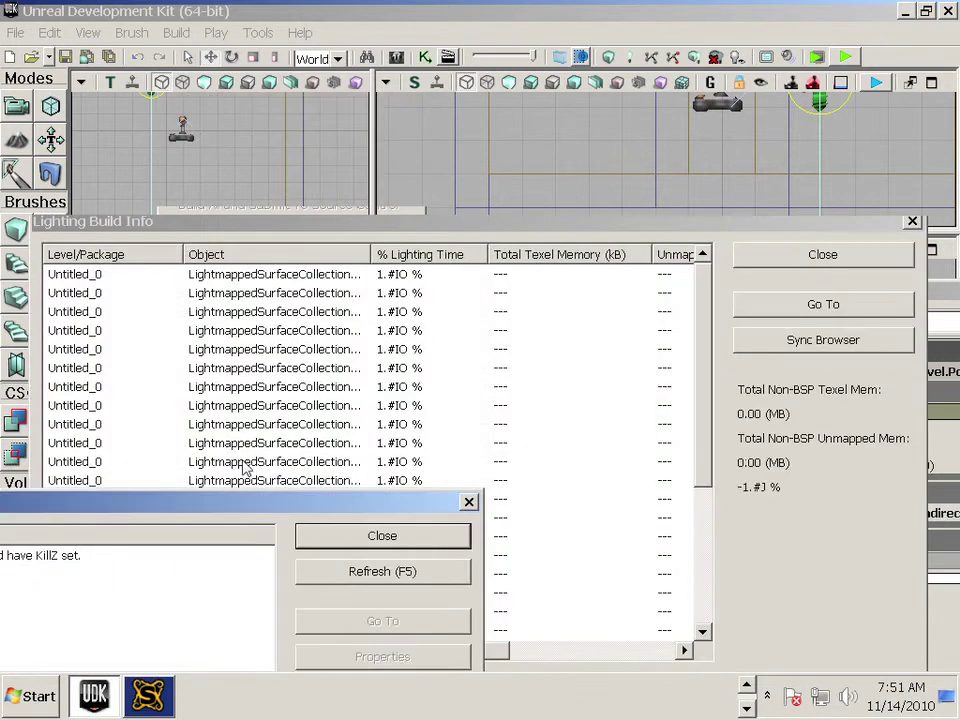
pyautogui.click(378, 535)
# Play-test the level in the editor, walking through the corridor to the ramp room and back to compare the dimmed lighting
pyautogui.click(216, 32)
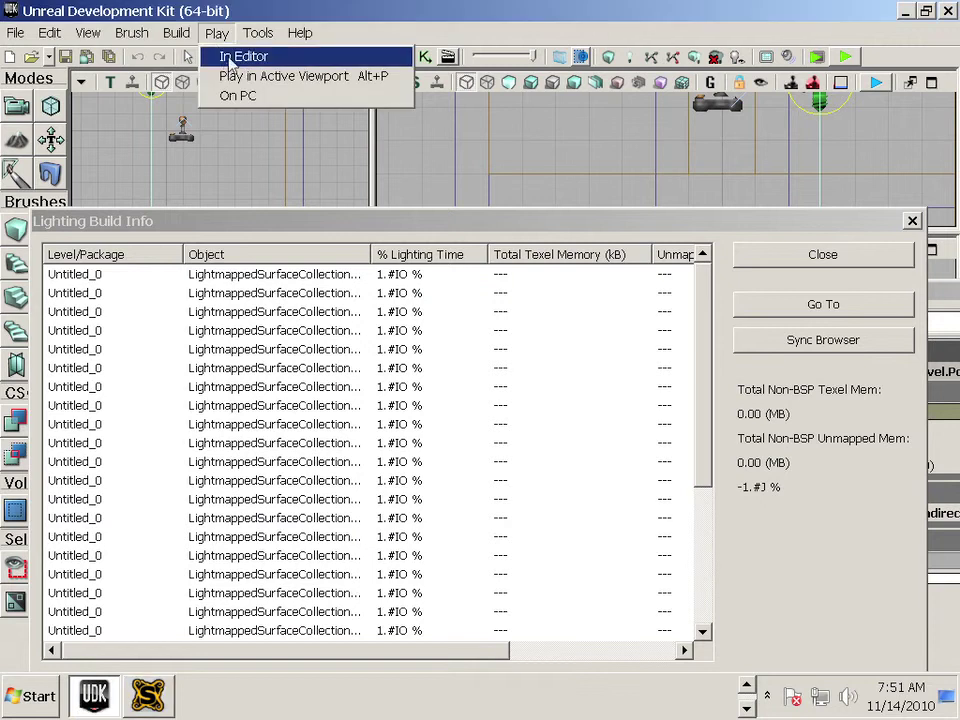
pyautogui.click(222, 58)
pyautogui.press('w')
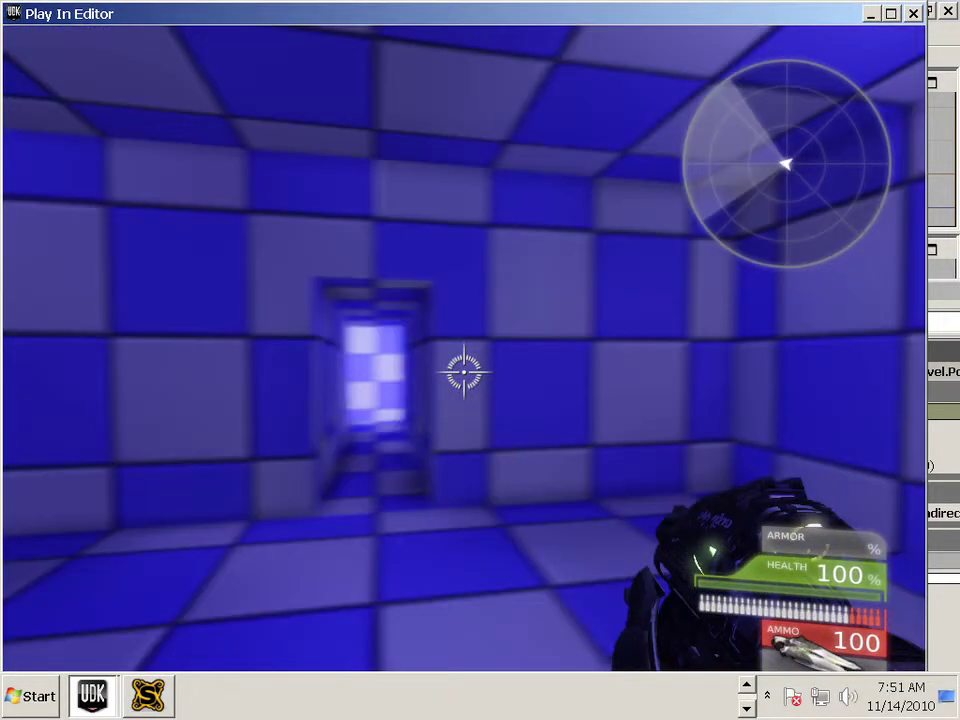
pyautogui.press('s')
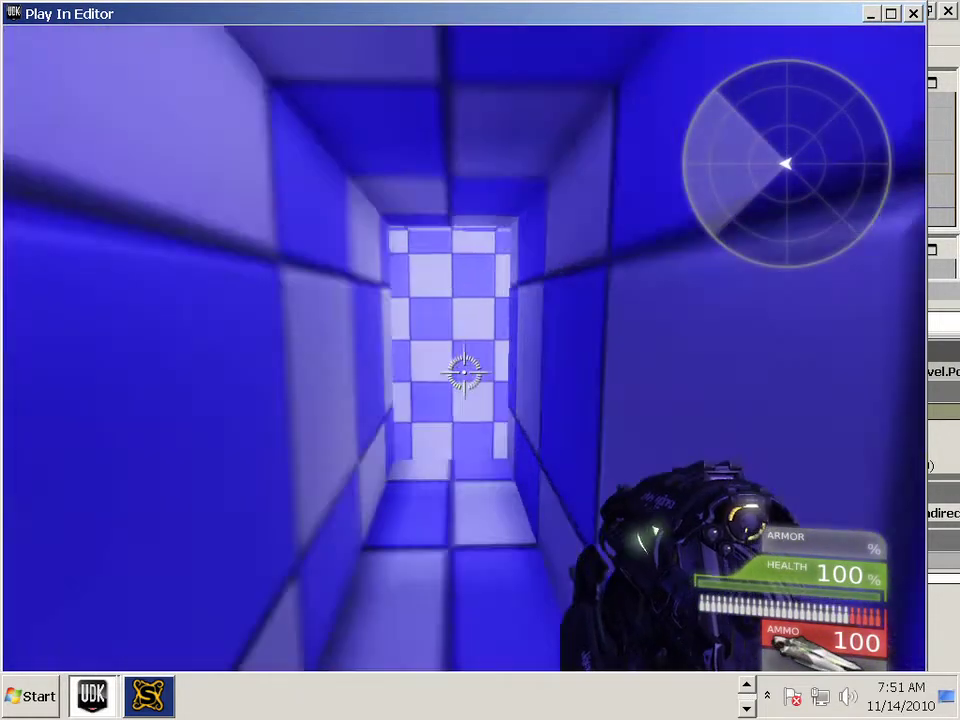
pyautogui.press('w')
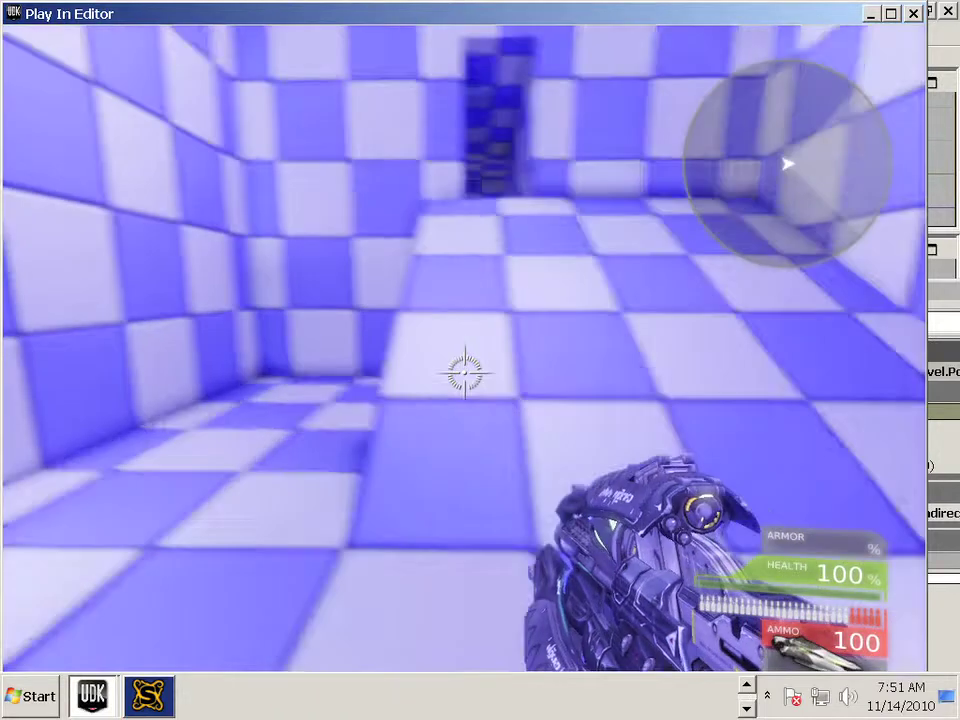
pyautogui.press('w')
pyautogui.press('w')
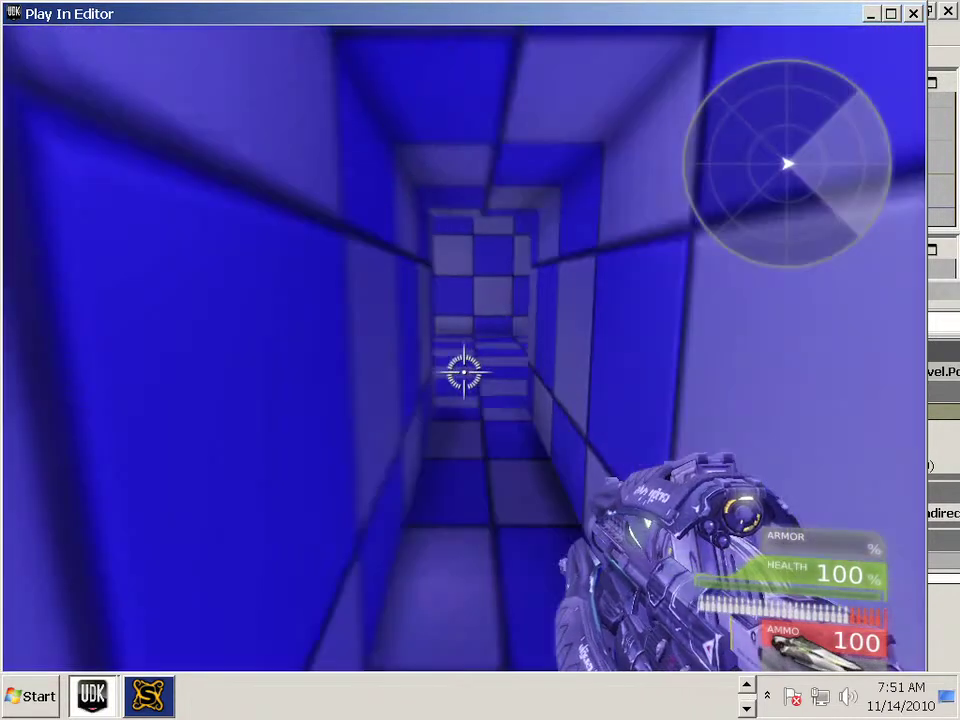